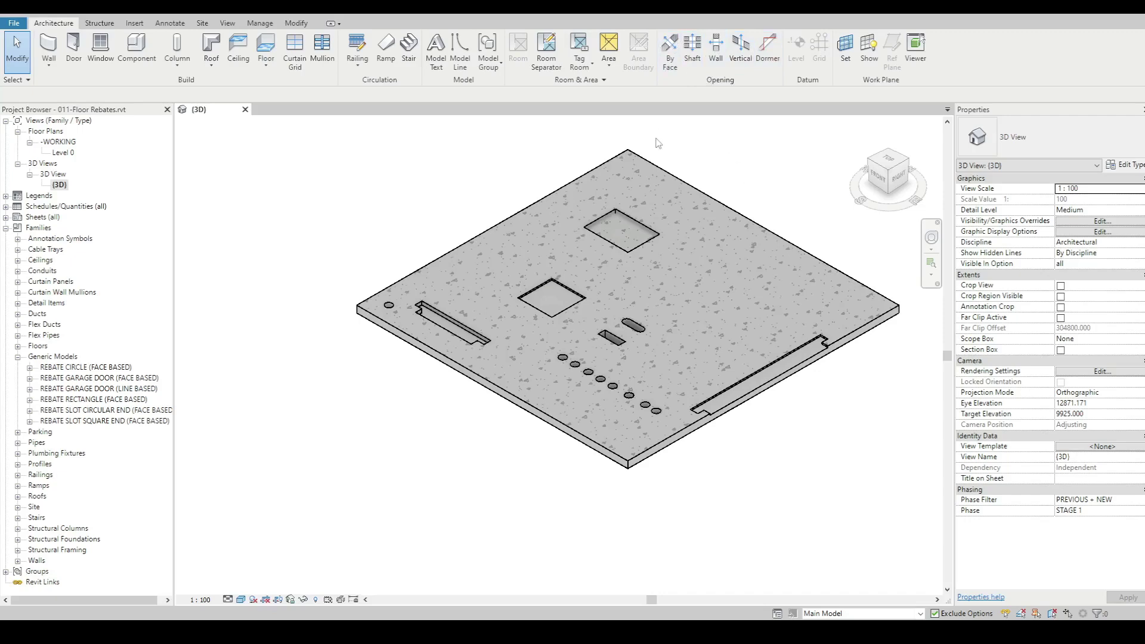
# Step: Regenerate the concrete floor slab by editing and finishing its boundary sketch
pyautogui.scroll(4, 654, 156)
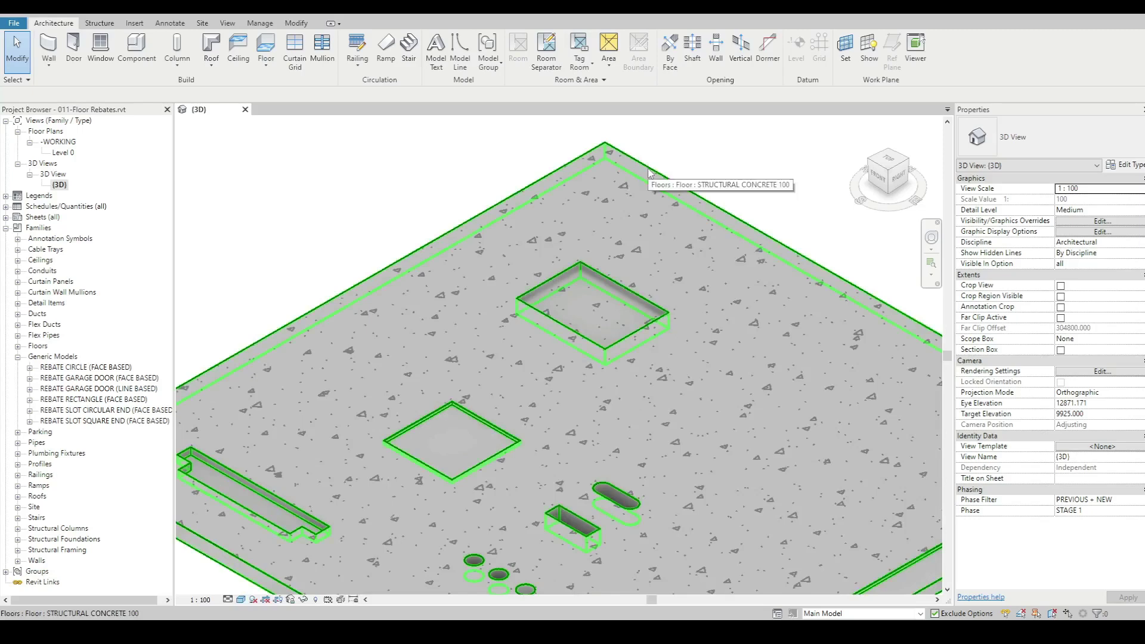
pyautogui.click(651, 174)
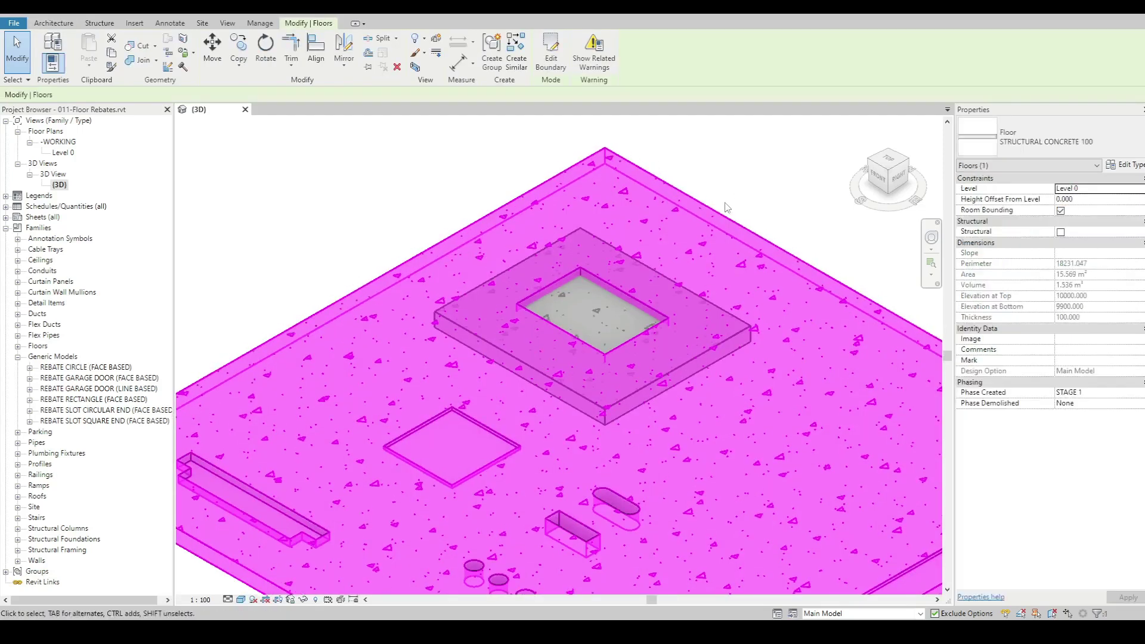
pyautogui.doubleClick(727, 208)
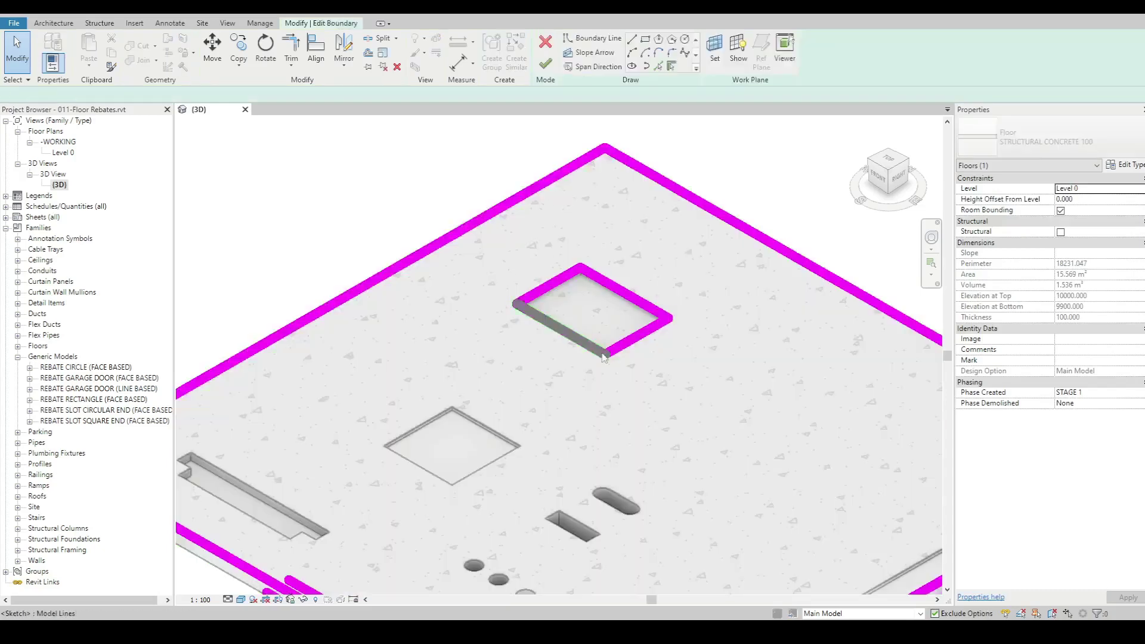
pyautogui.click(545, 62)
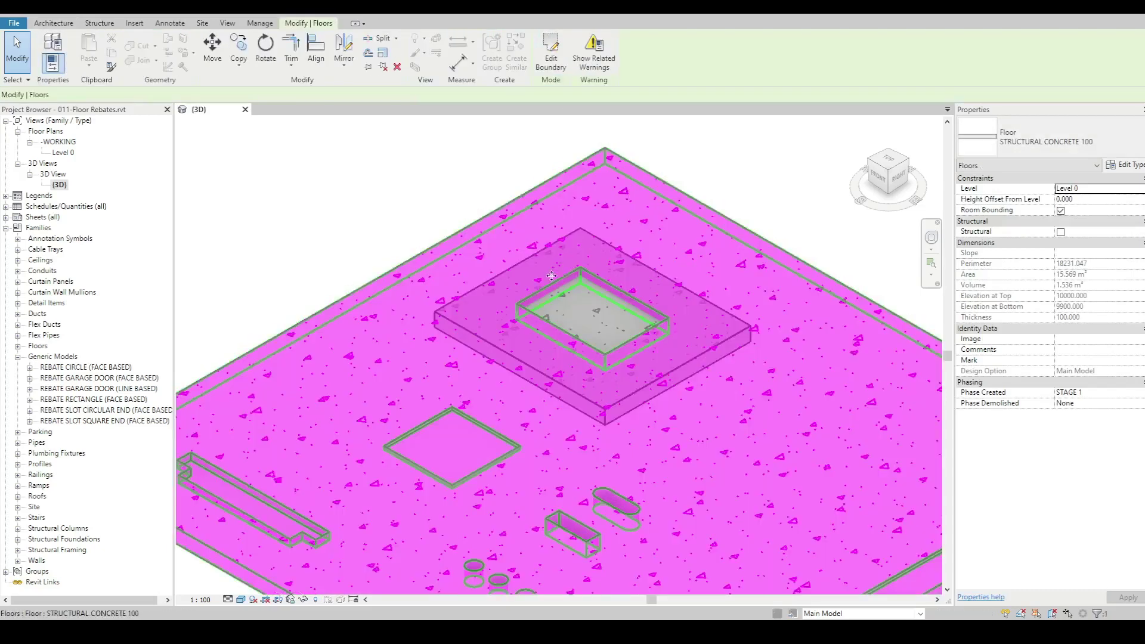
pyautogui.press('Escape')
# Step: Join the floor and the square rebate so it forms a shallow -50 pocket
pyautogui.moveTo(387, 189); pyautogui.dragTo(756, 419)
pyautogui.scroll(-3, 625, 302)
pyautogui.keyDown('shift'); pyautogui.moveTo(625, 302); pyautogui.dragTo(632, 250, button='middle'); pyautogui.keyUp('shift')
pyautogui.scroll(3, 632, 250)
pyautogui.press('Escape')
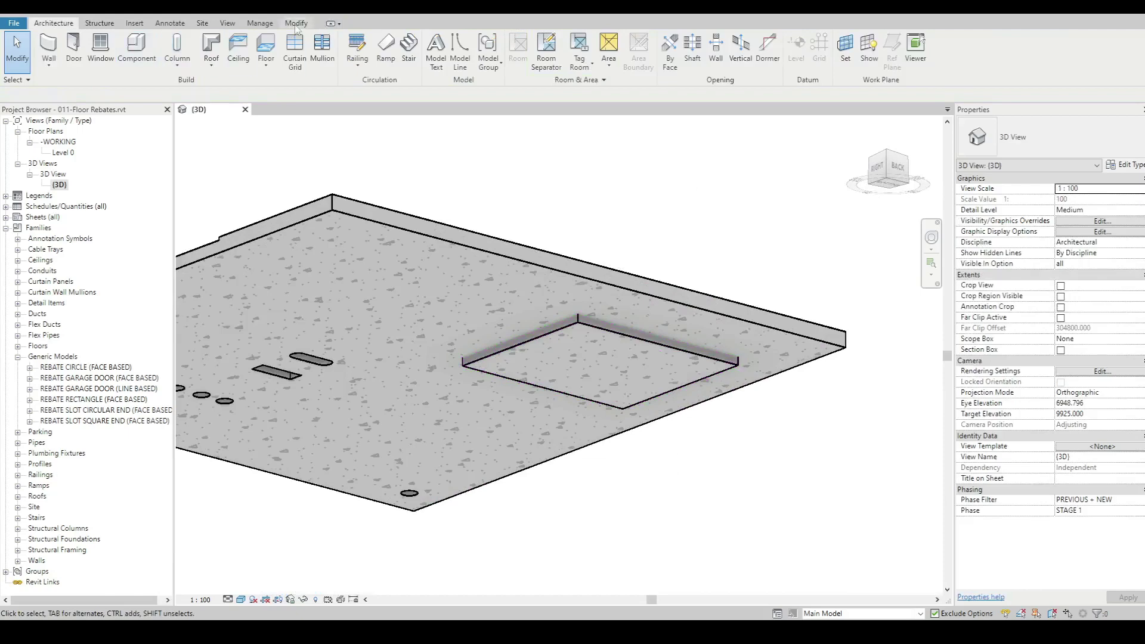
pyautogui.click(296, 23)
pyautogui.click(139, 59)
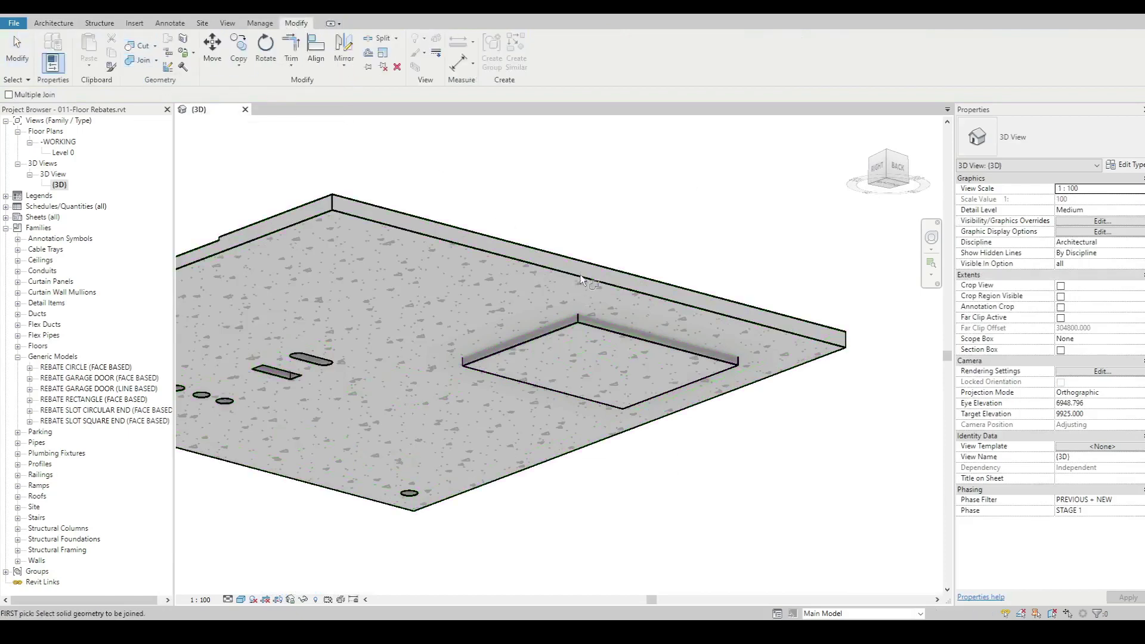
pyautogui.click(581, 278)
pyautogui.click(590, 331)
pyautogui.keyDown('shift'); pyautogui.moveTo(590, 331); pyautogui.dragTo(544, 371, button='middle'); pyautogui.keyUp('shift')
pyautogui.press('Escape')
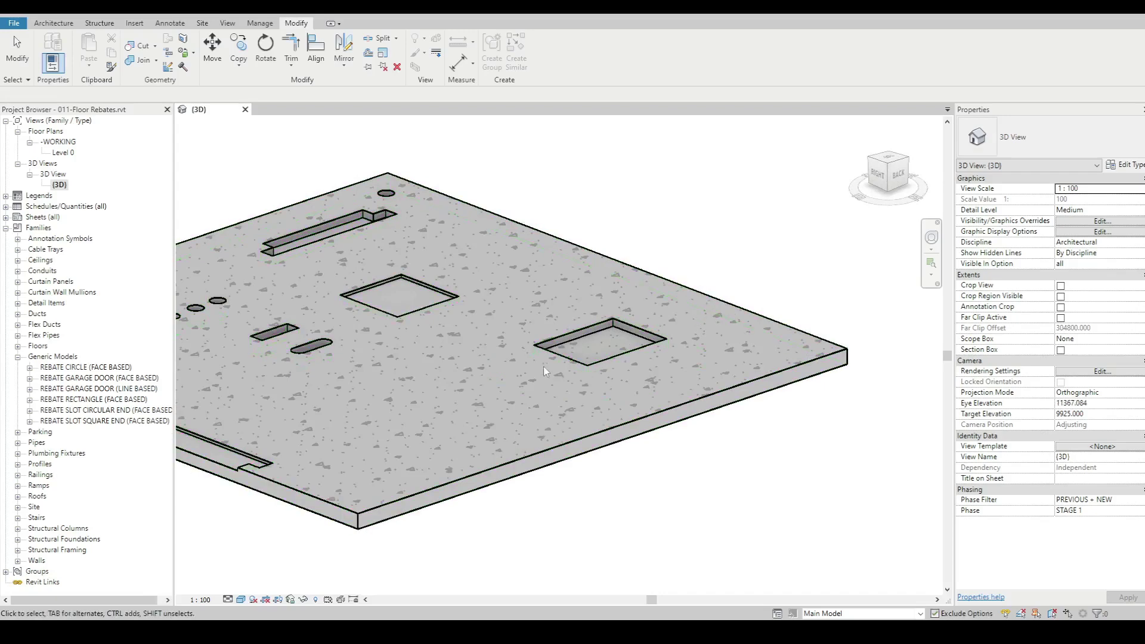
pyautogui.scroll(2, 597, 373)
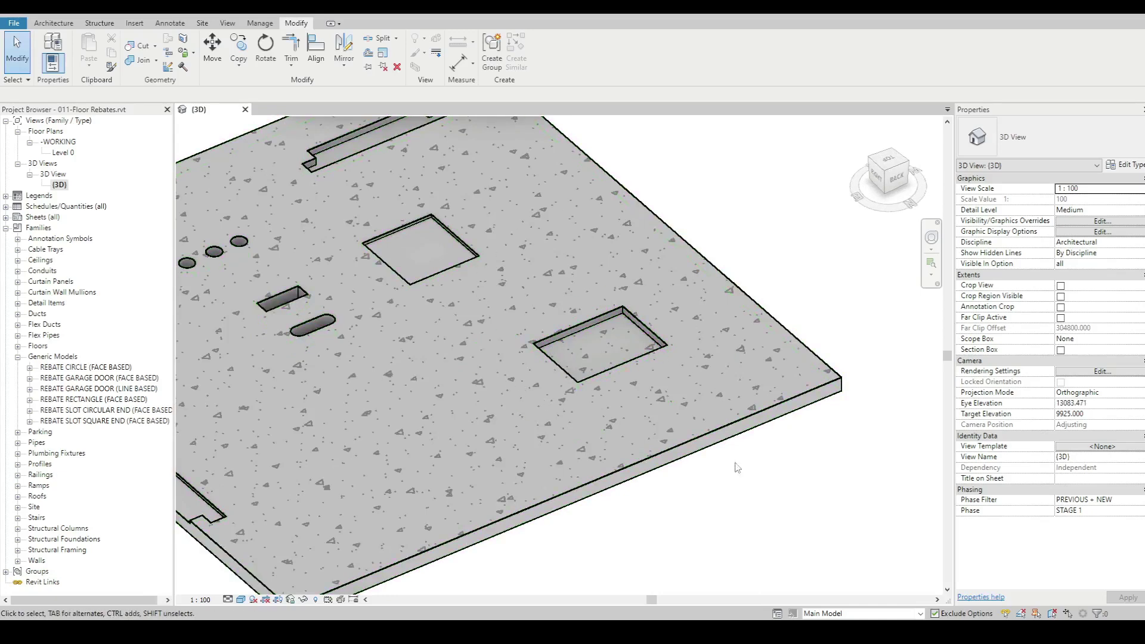
pyautogui.click(642, 333)
pyautogui.click(776, 404)
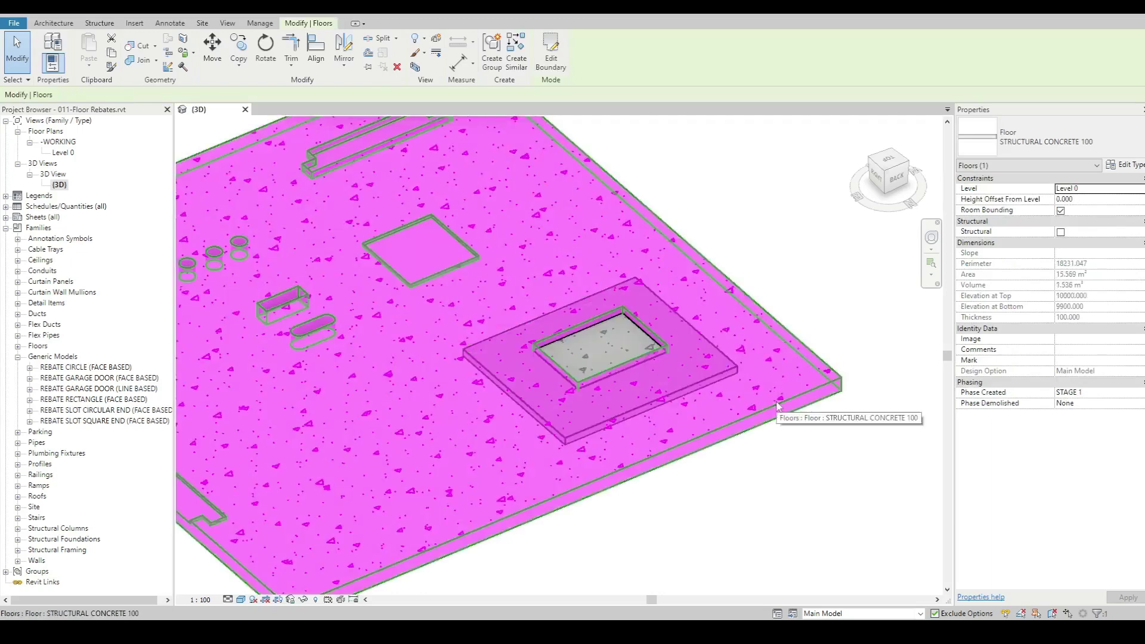
pyautogui.click(642, 337)
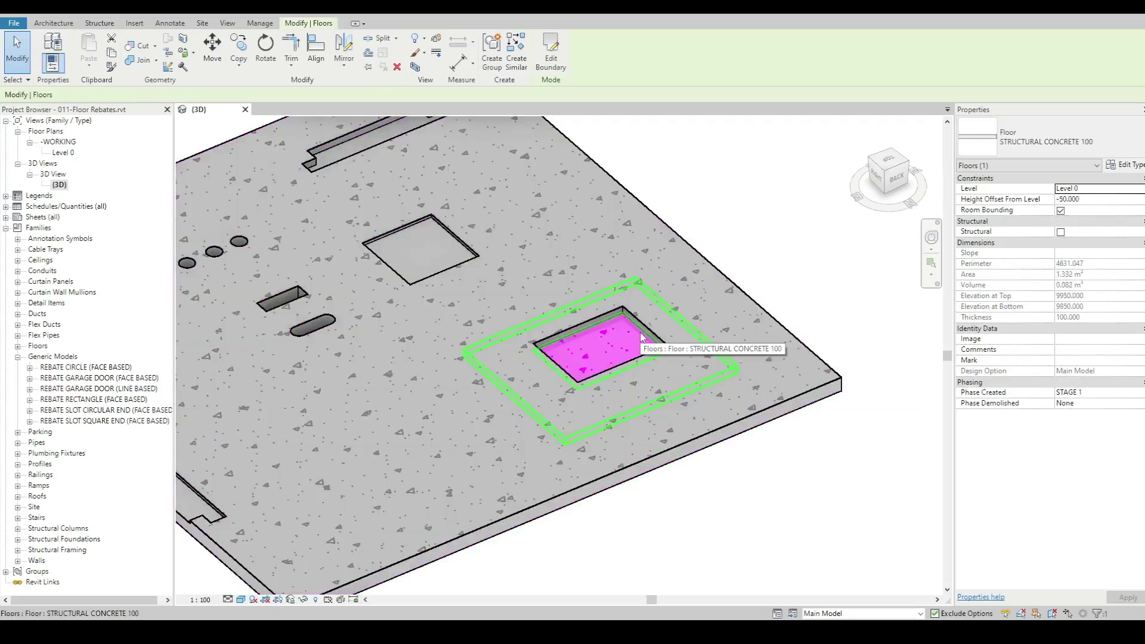
pyautogui.scroll(-6, 642, 337)
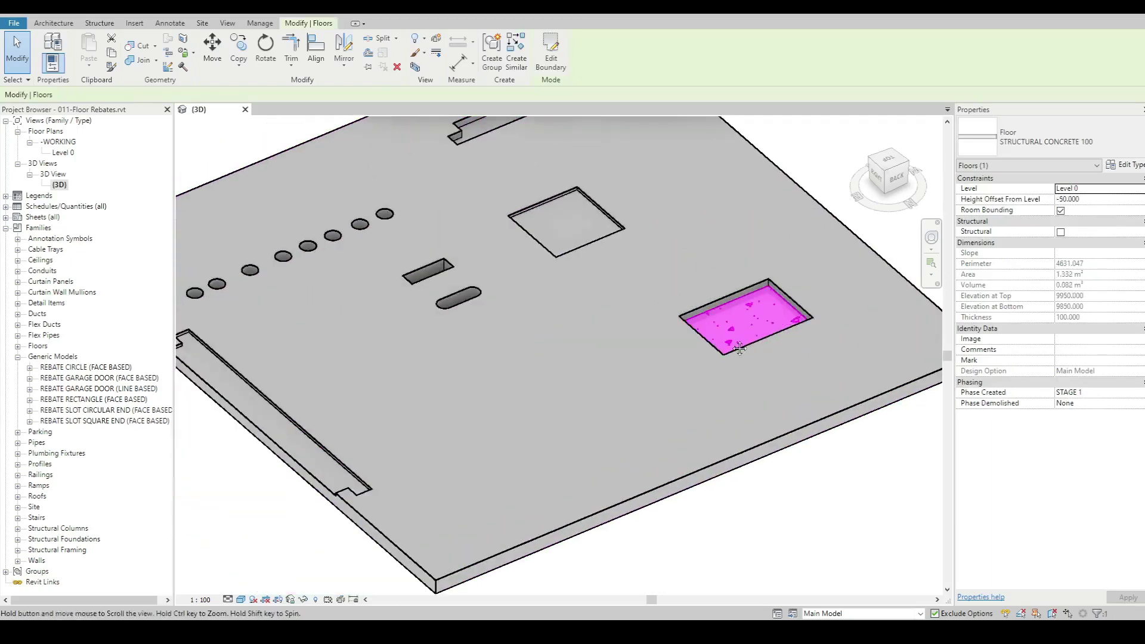
pyautogui.press('Escape')
pyautogui.scroll(5, 381, 357)
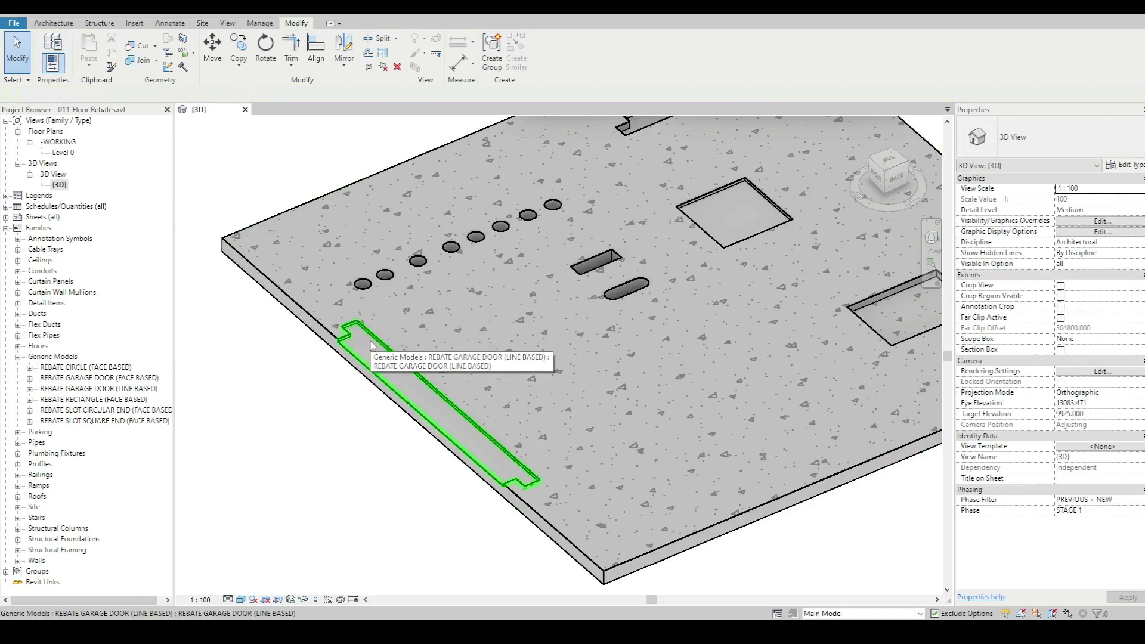
pyautogui.scroll(3, 326, 340)
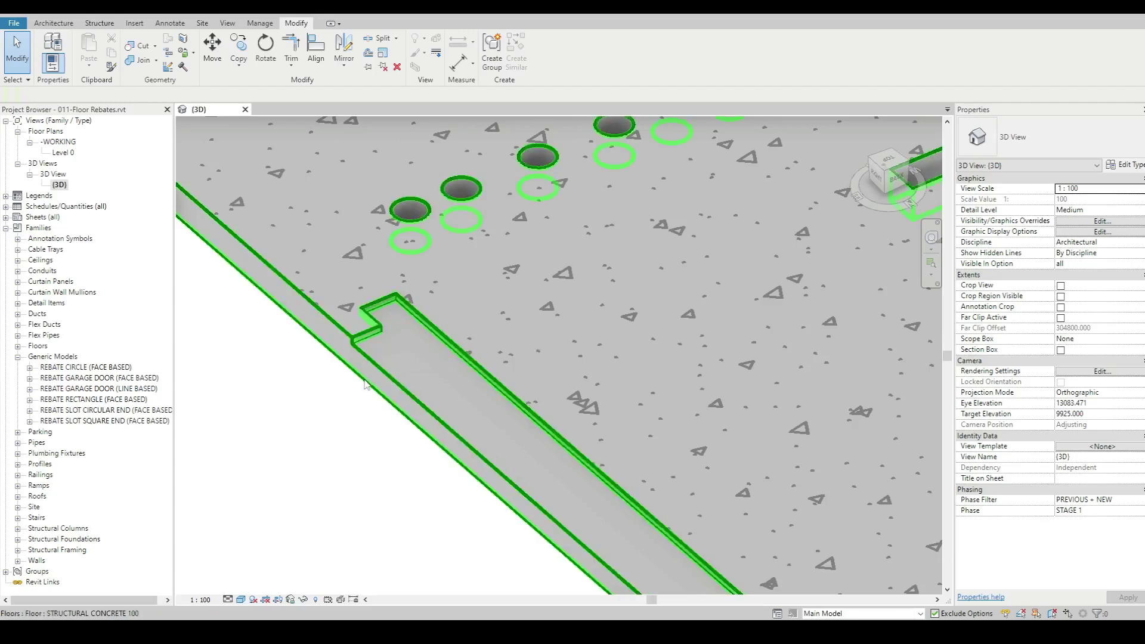
pyautogui.scroll(-5, 395, 282)
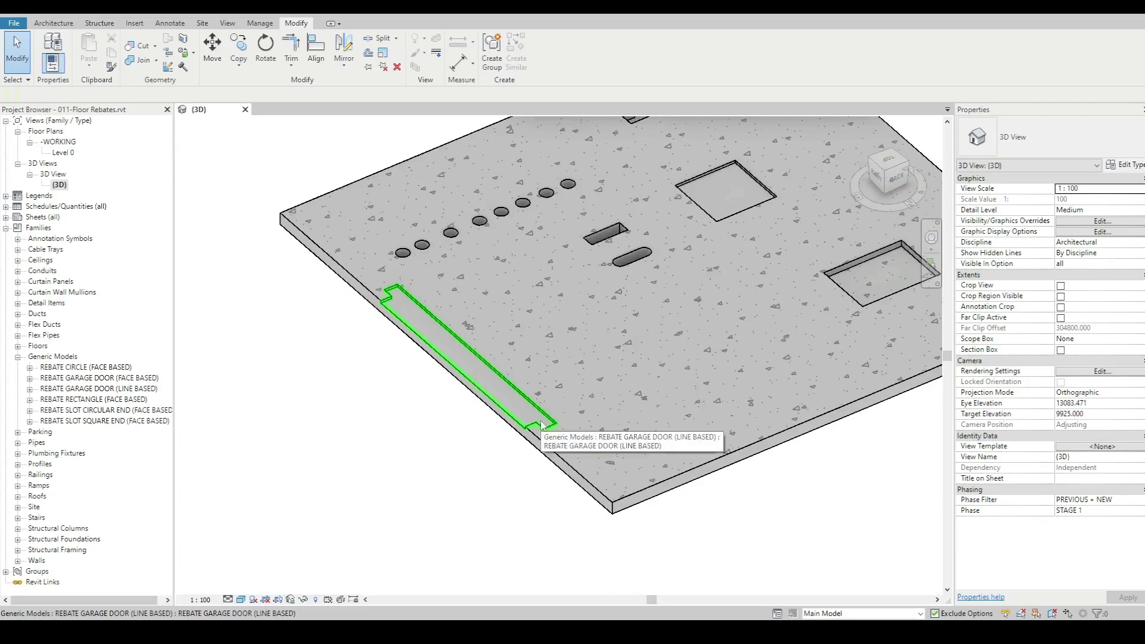
# Step: Re-finish the floor boundary so the pockets, circular holes, slots and garage-door recess cut cleanly
pyautogui.scroll(-3, 817, 305)
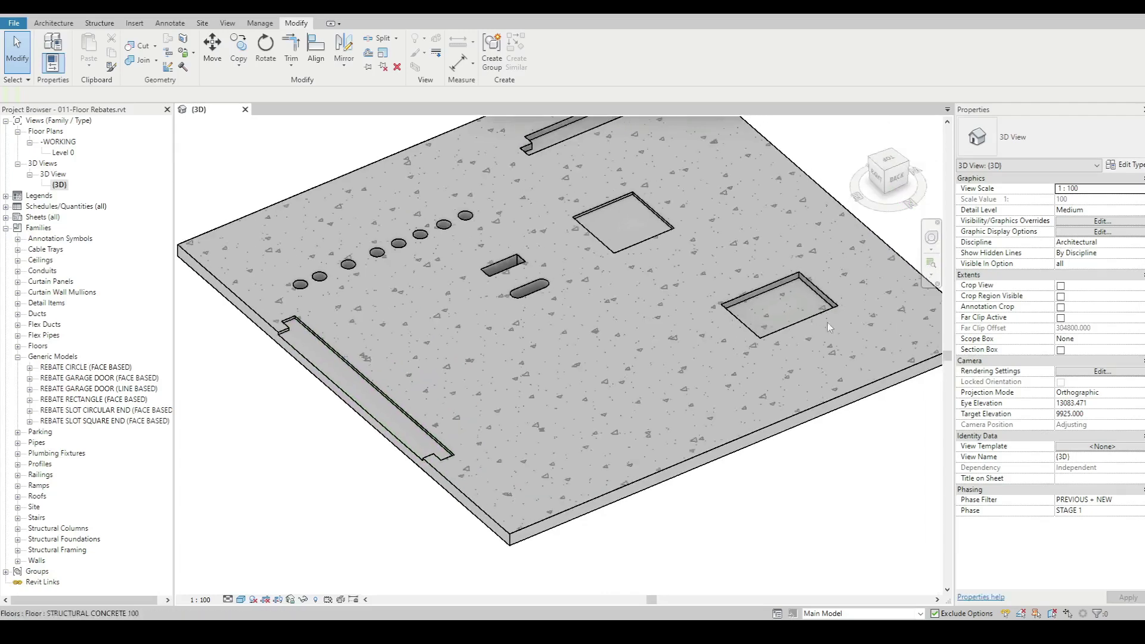
pyautogui.click(852, 396)
pyautogui.scroll(4, 803, 490)
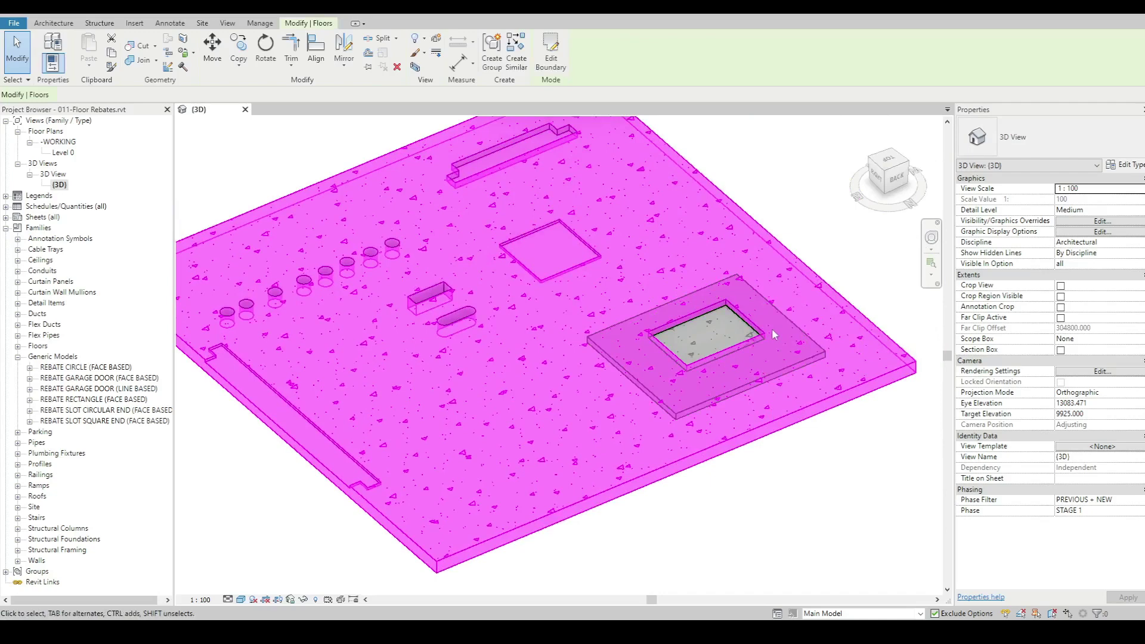
pyautogui.click(550, 55)
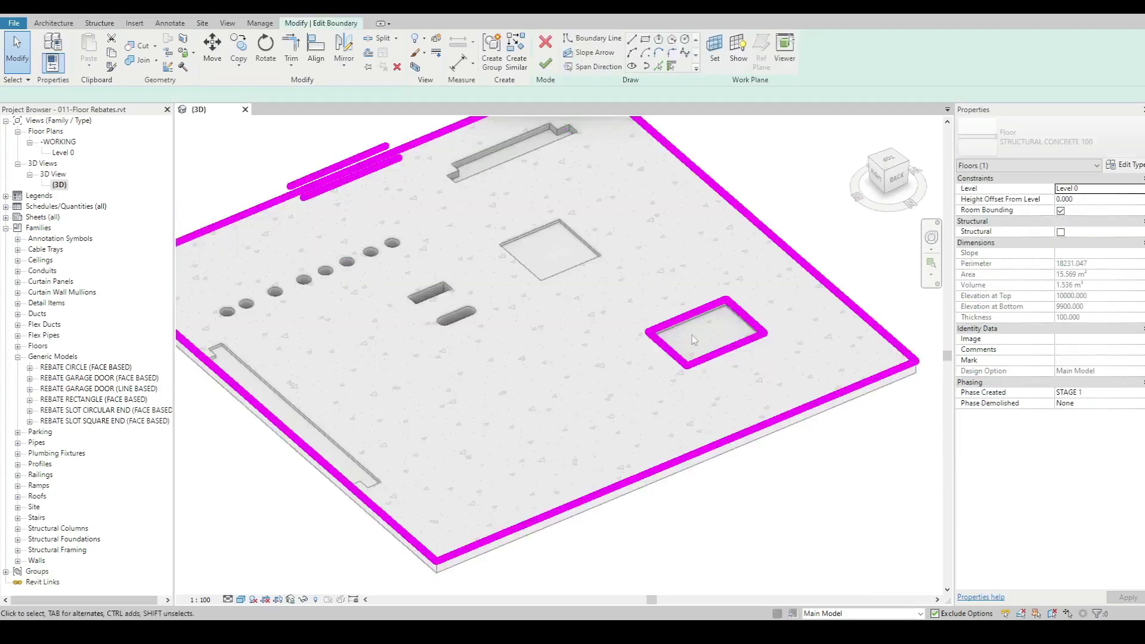
pyautogui.click(545, 63)
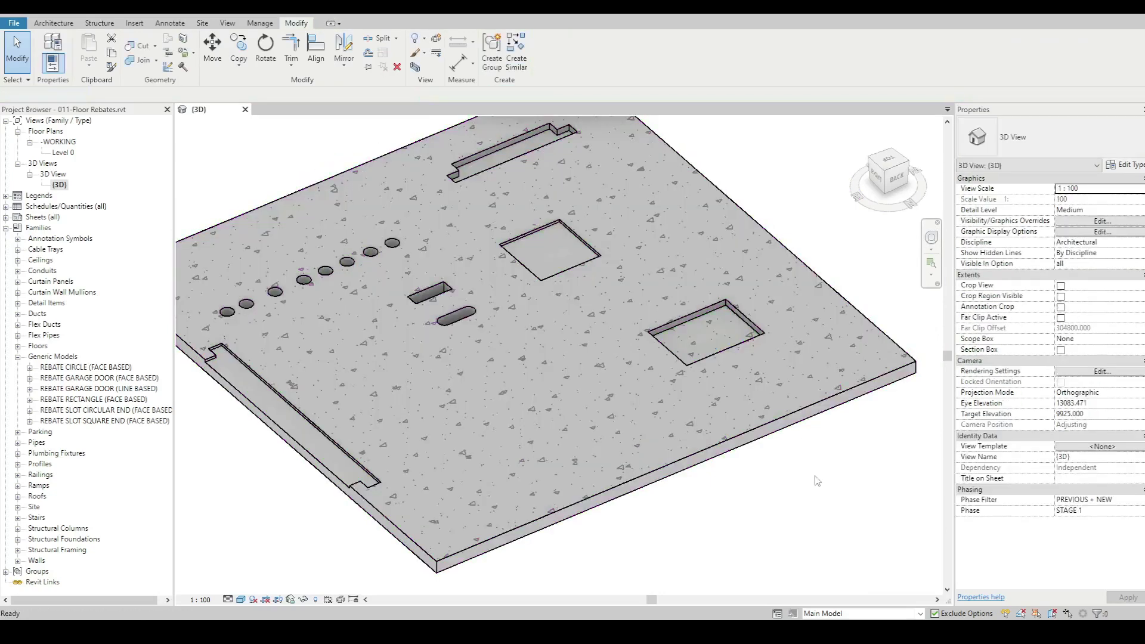
pyautogui.scroll(-2, 816, 480)
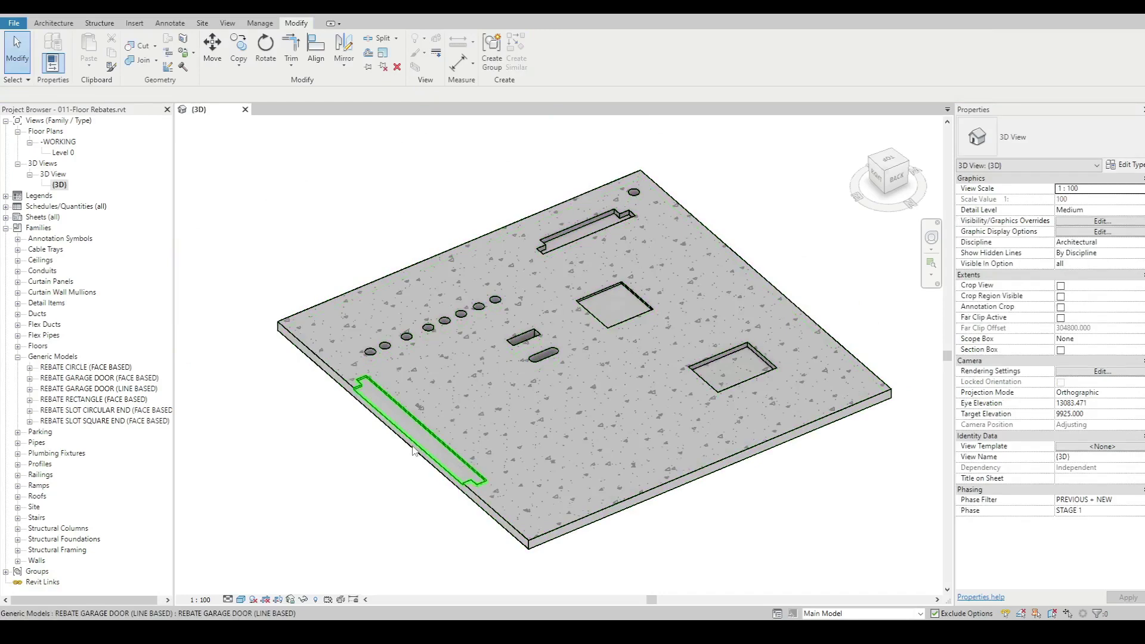
# Step: Open the Level 0 floor plan and widen the Project Browser panel
pyautogui.doubleClick(60, 153)
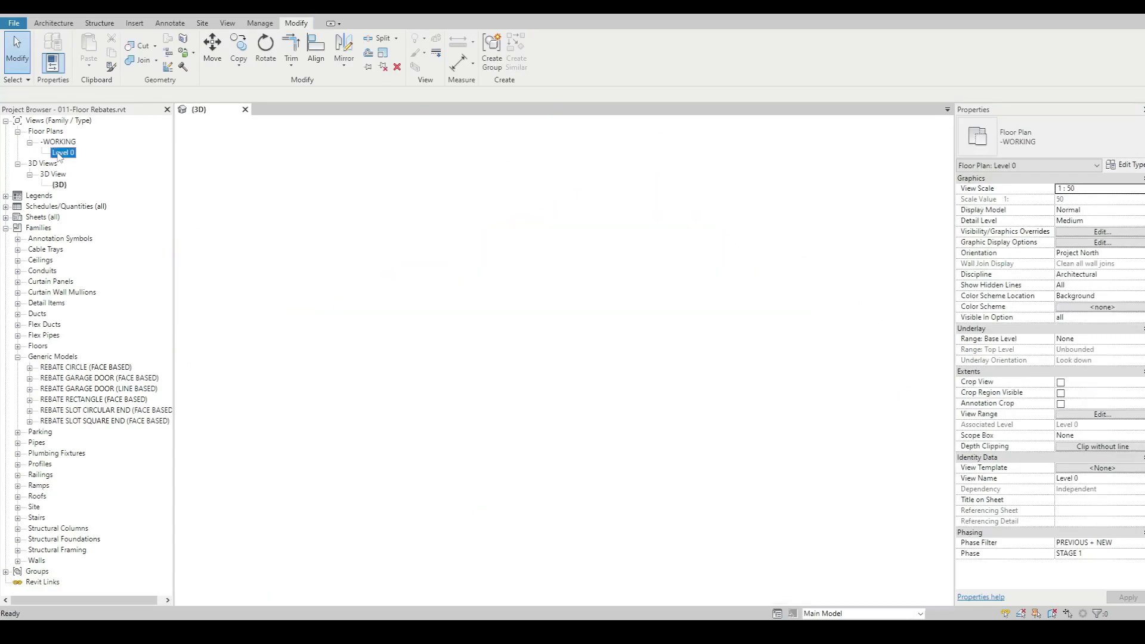
pyautogui.scroll(3, 664, 232)
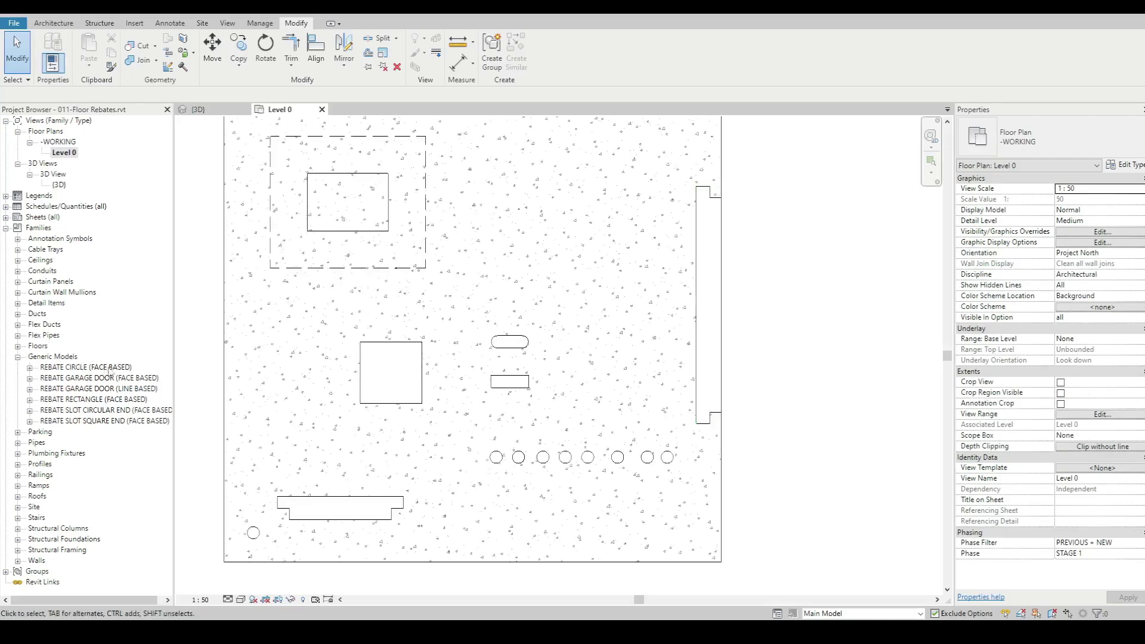
pyautogui.moveTo(177, 362); pyautogui.dragTo(194, 362)
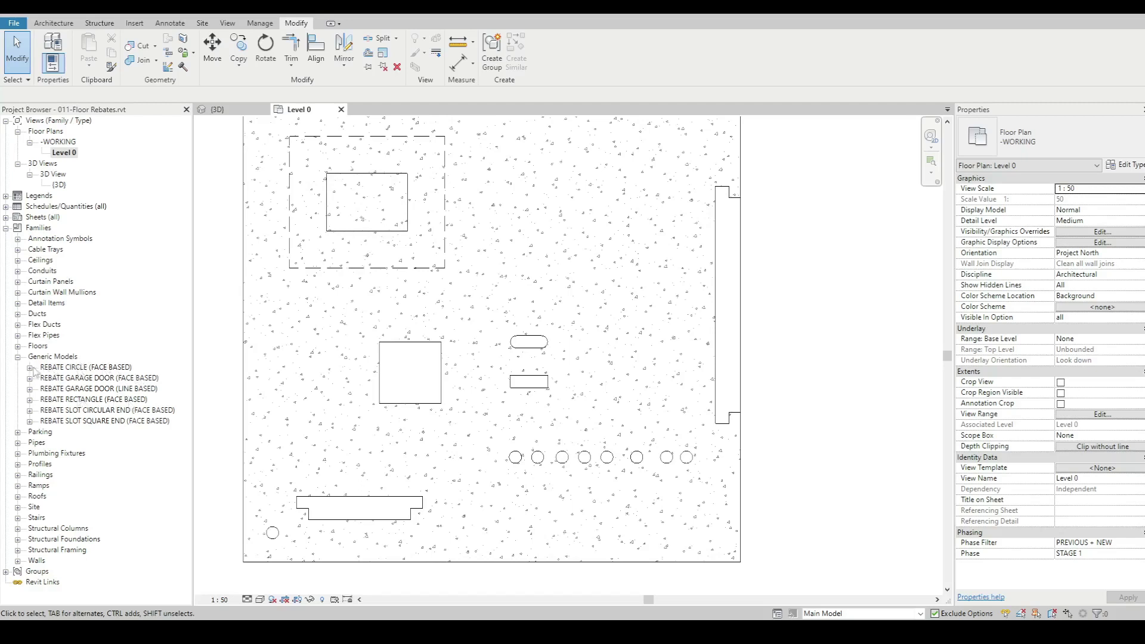
# Step: Stretch the REBATE RECTANGLE from 500 × 500 to 765.070 × 607.434
pyautogui.click(380, 363)
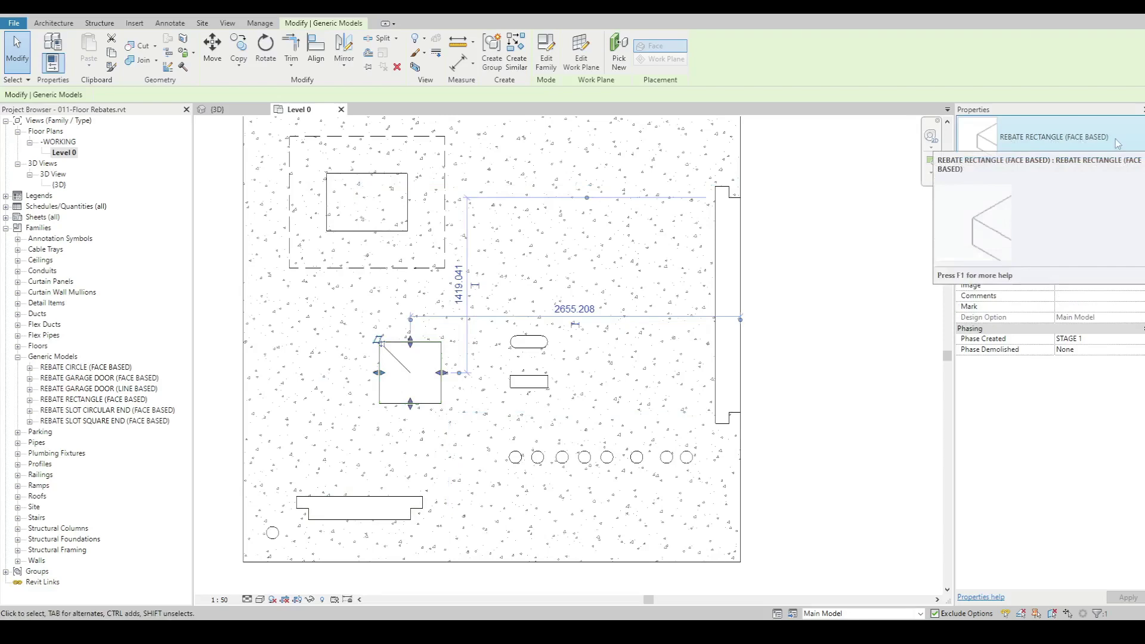
pyautogui.scroll(2, 403, 372)
pyautogui.moveTo(462, 373); pyautogui.dragTo(483, 363)
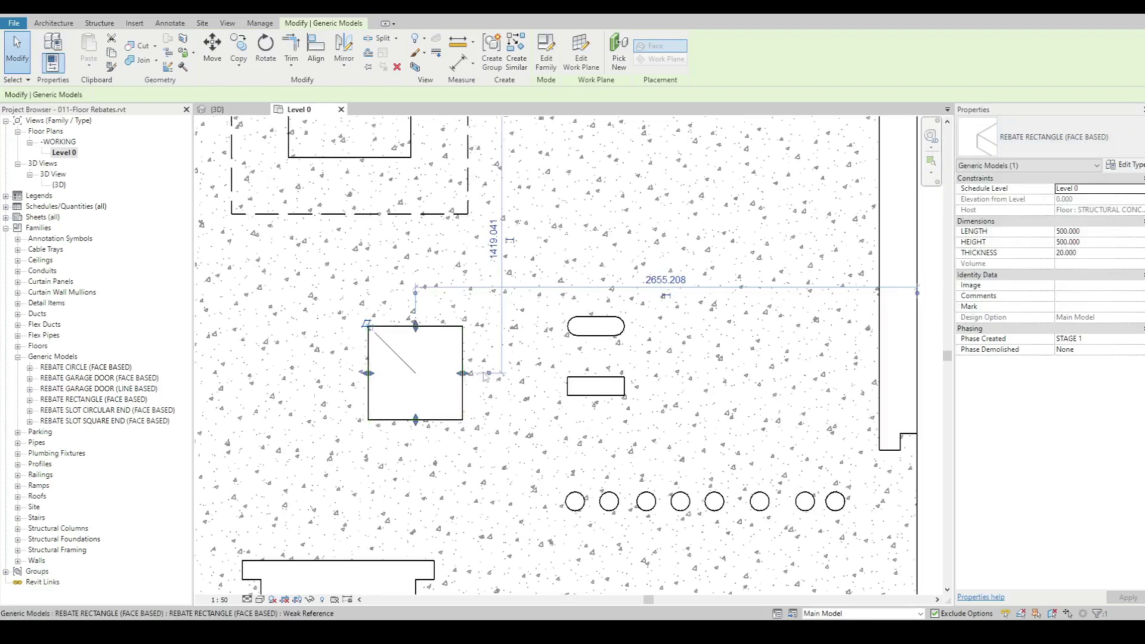
pyautogui.moveTo(378, 367); pyautogui.dragTo(347, 367)
pyautogui.scroll(-2, 400, 304)
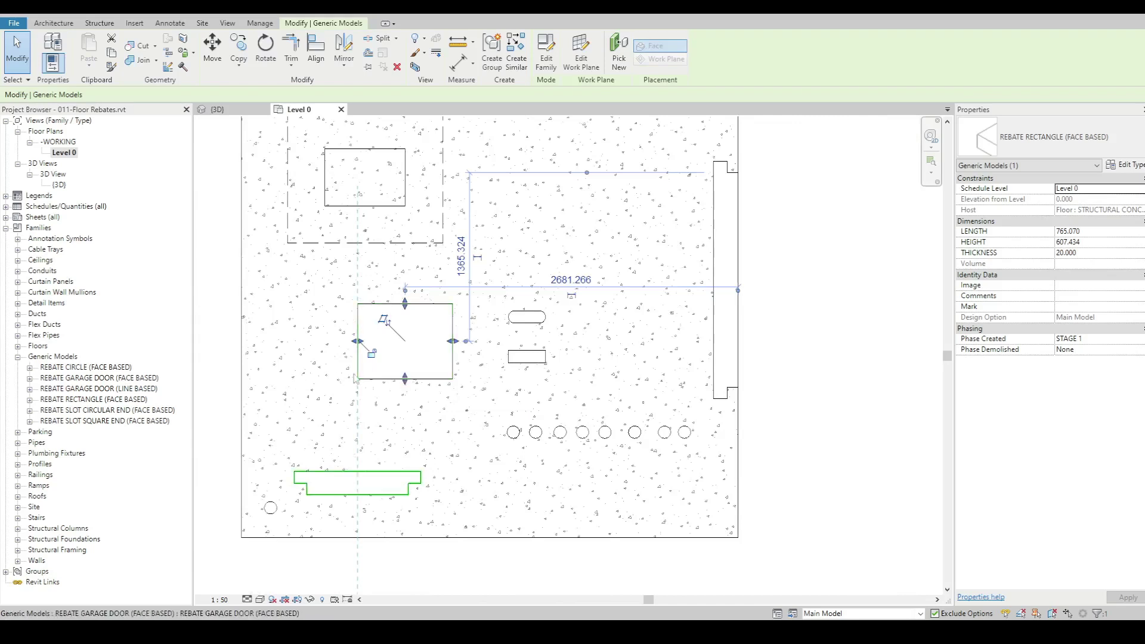
# Step: Replace the old garage-door rebate with a REBATE GARAGE DOOR (LINE BASED) along the right edge
pyautogui.click(814, 340)
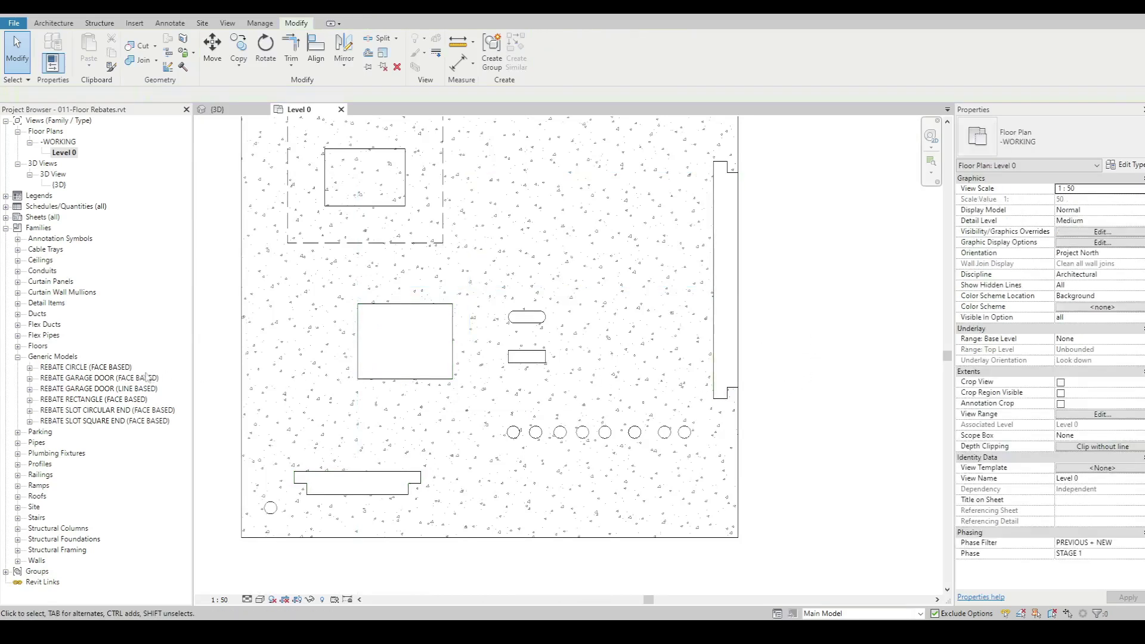
pyautogui.doubleClick(114, 389)
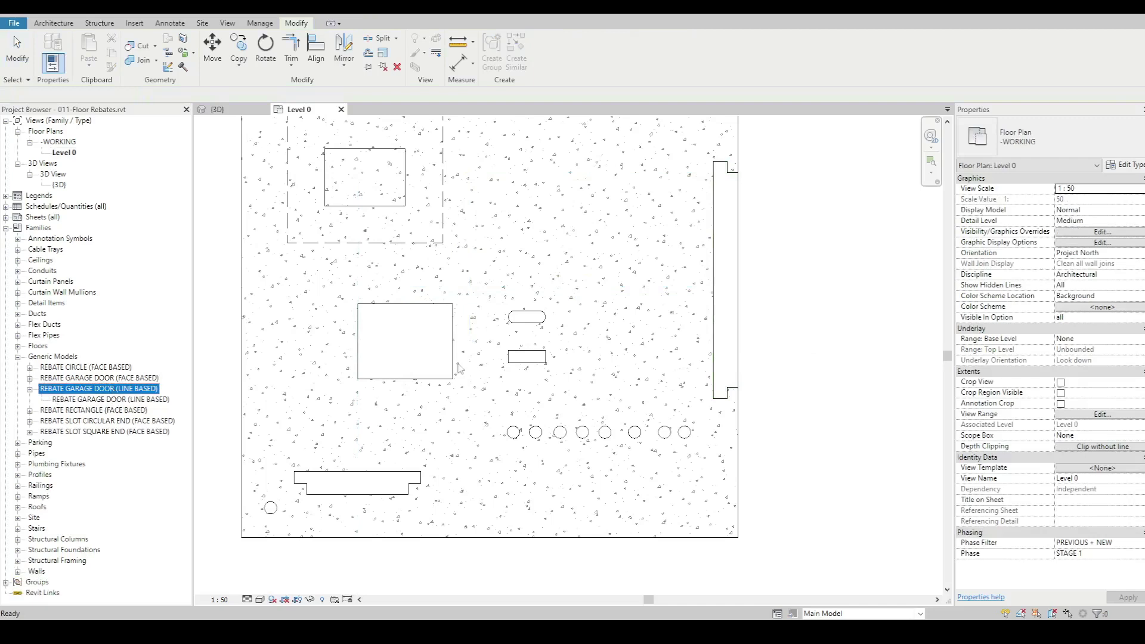
pyautogui.click(718, 350)
pyautogui.press('Escape')
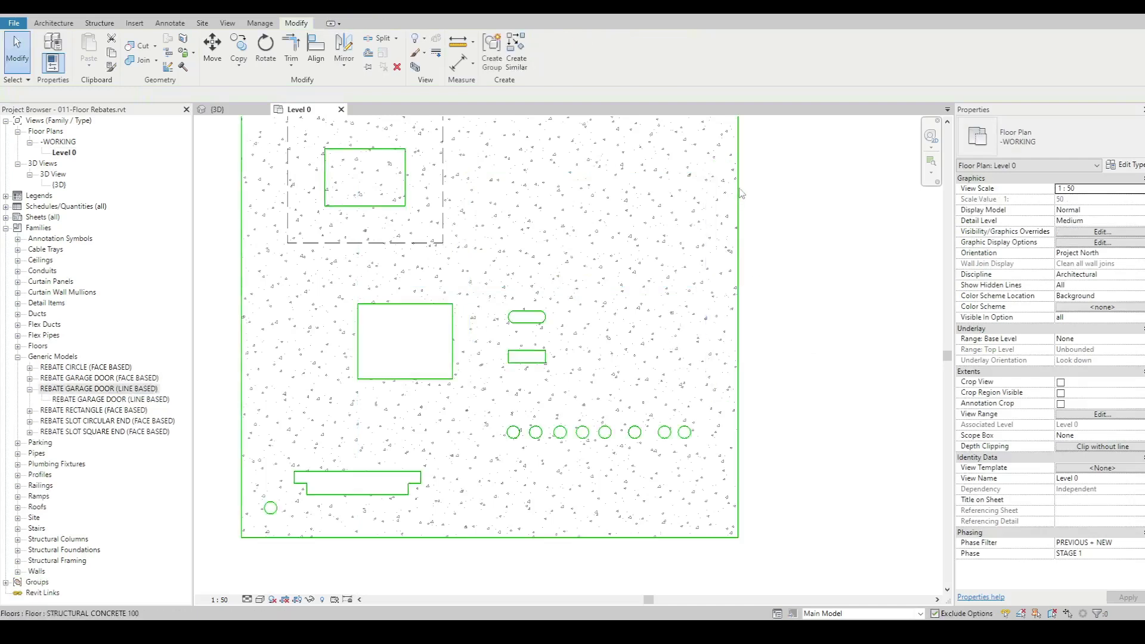
pyautogui.click(102, 399)
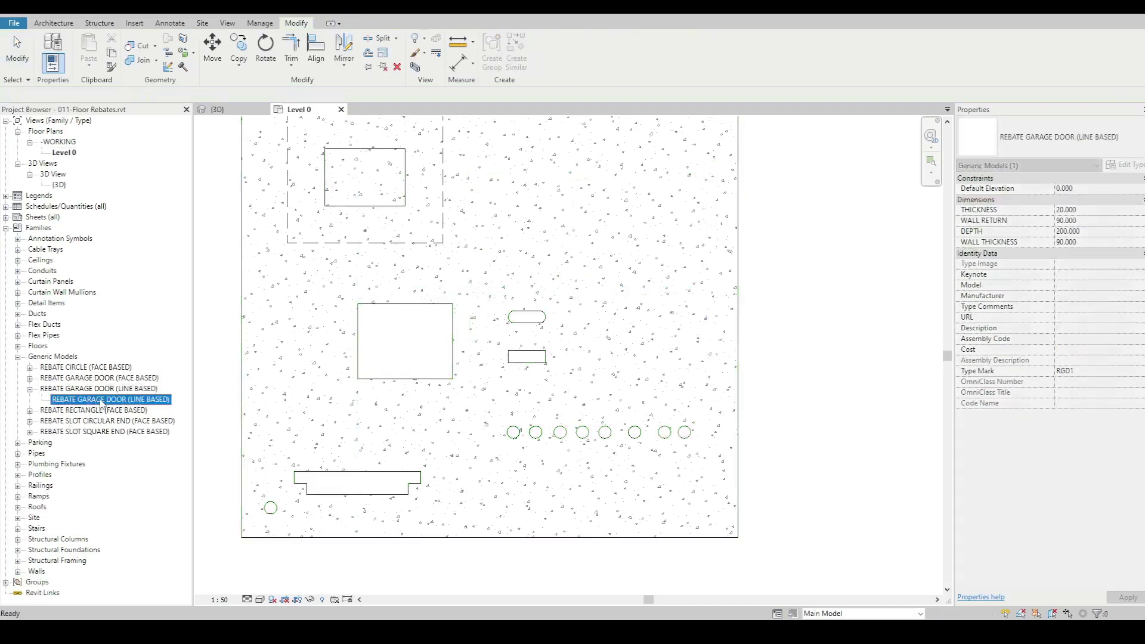
pyautogui.moveTo(656, 395); pyautogui.dragTo(667, 387)
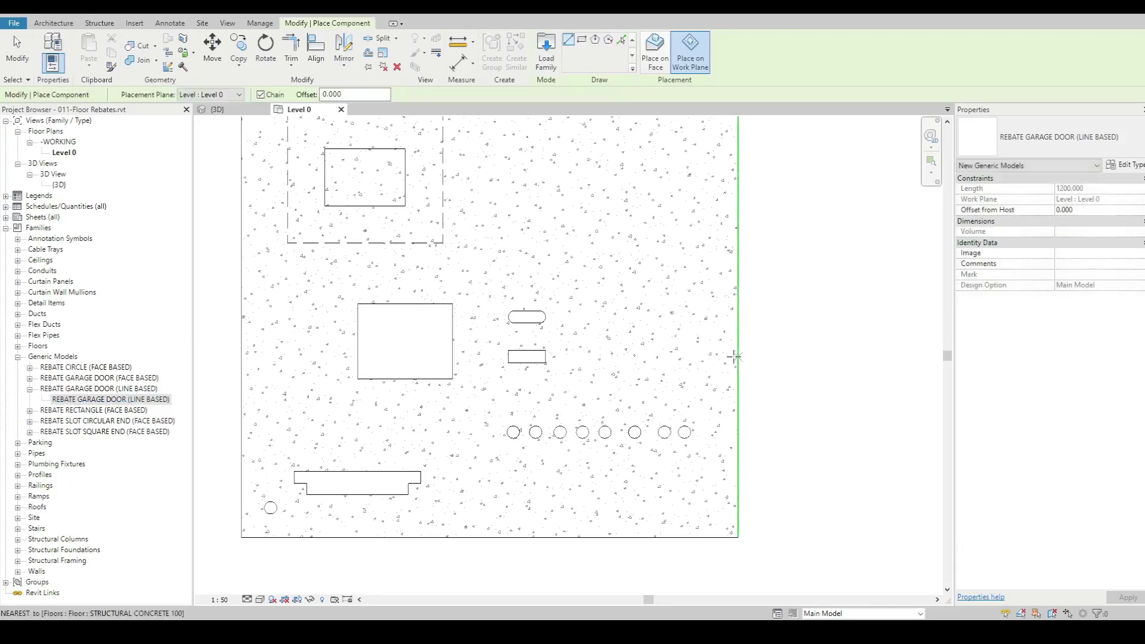
pyautogui.scroll(-2, 735, 435)
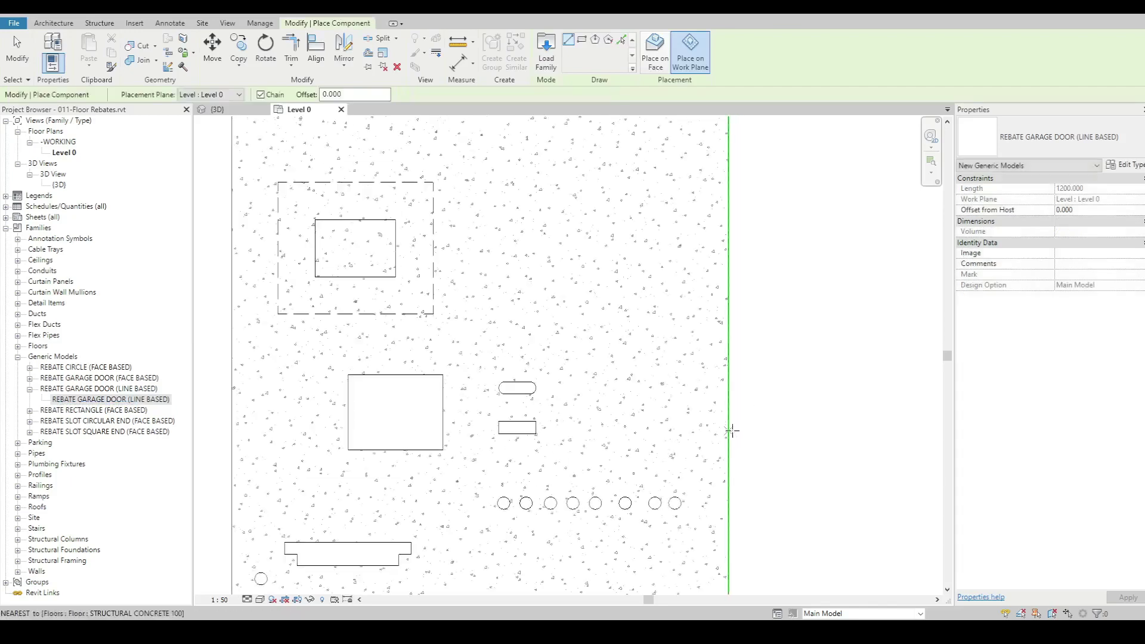
pyautogui.click(729, 447)
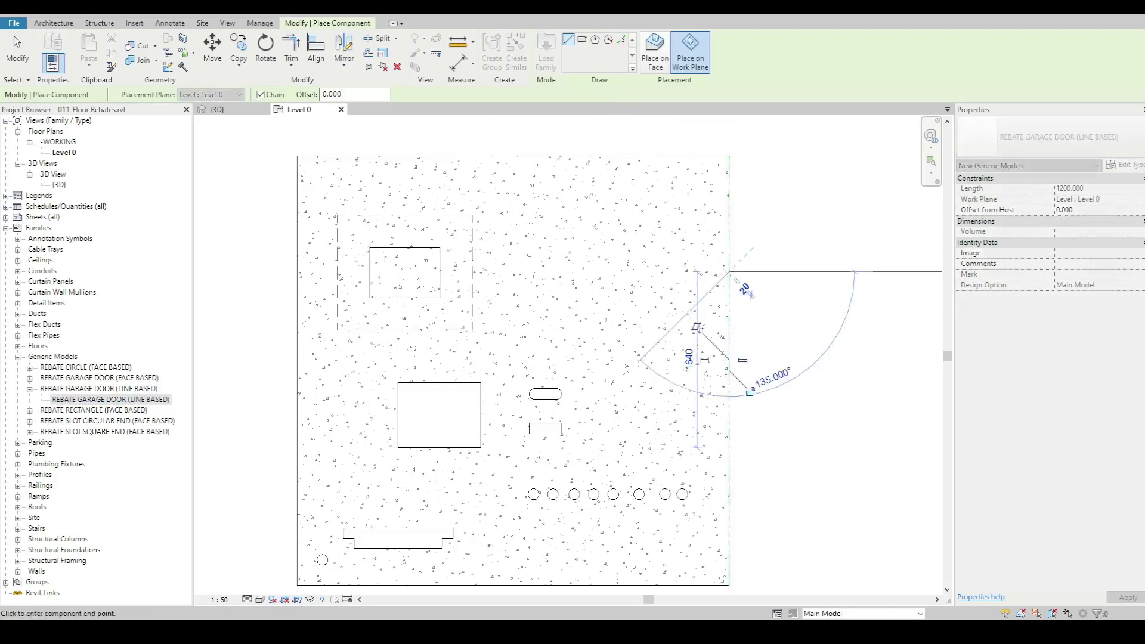
pyautogui.press('Escape')
pyautogui.press('Escape')
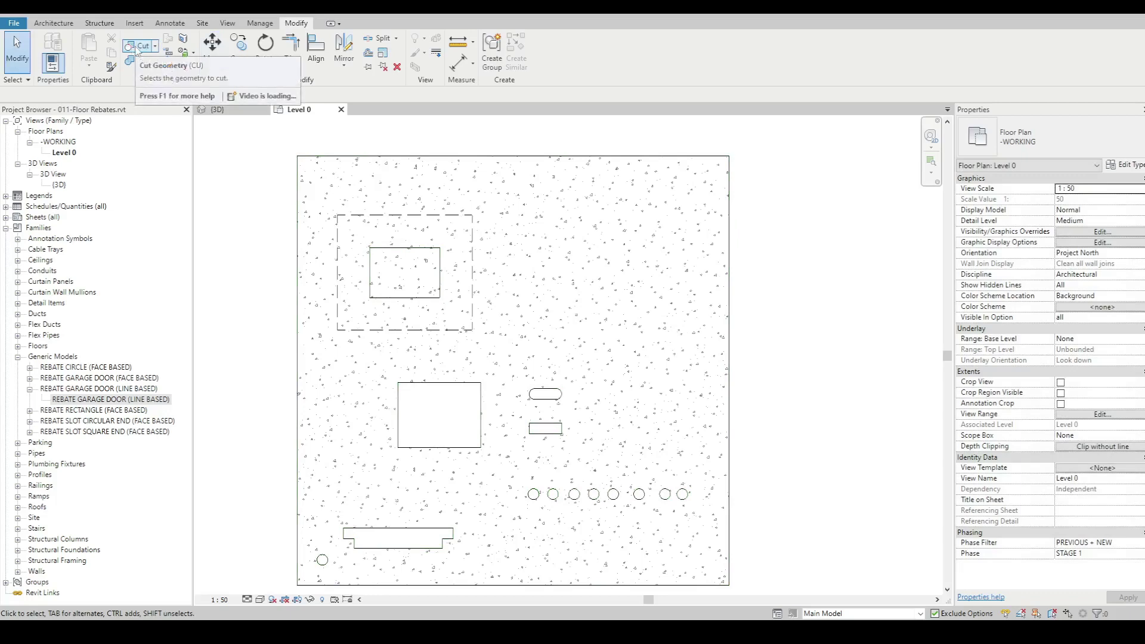
# Step: Cut the floor slab with the new line-based garage-door rebate
pyautogui.click(137, 50)
pyautogui.click(722, 241)
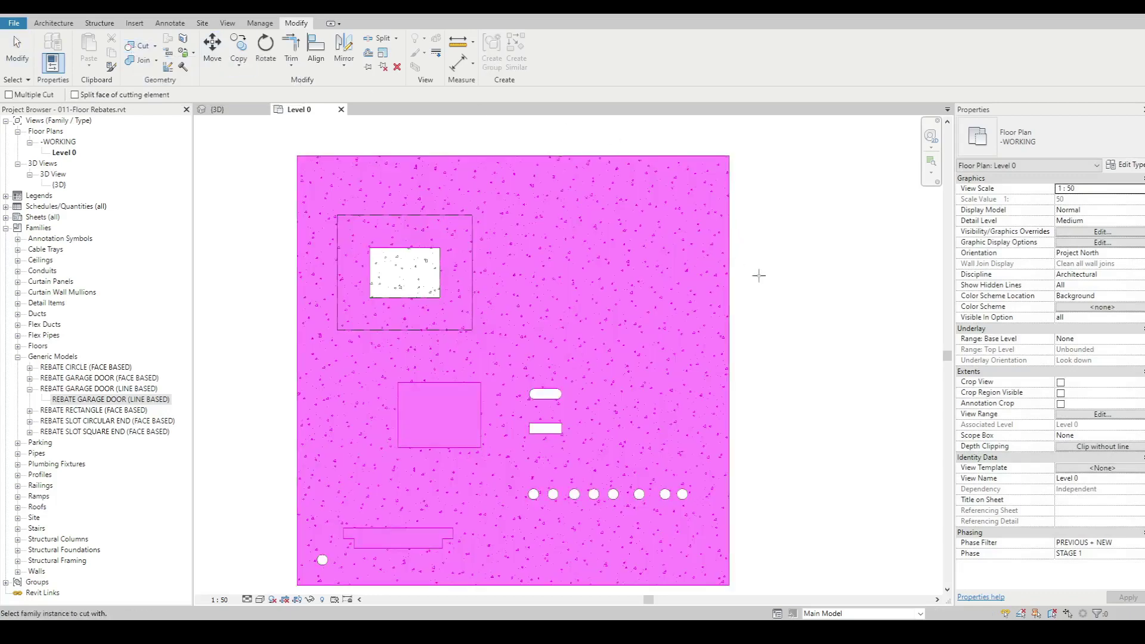
pyautogui.click(723, 311)
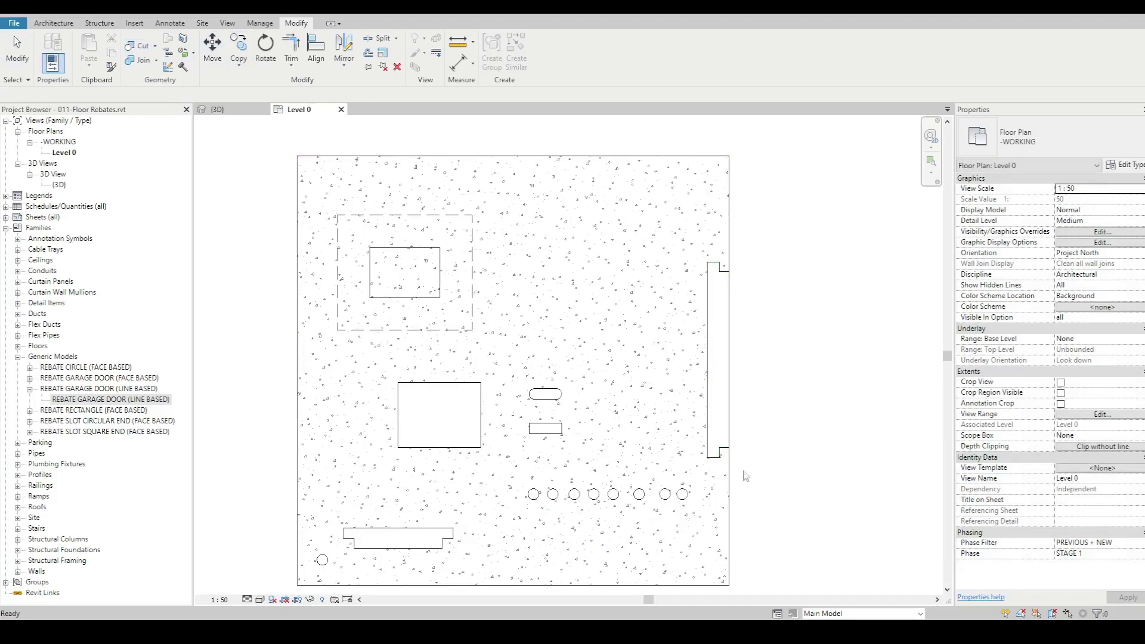
pyautogui.press('Escape')
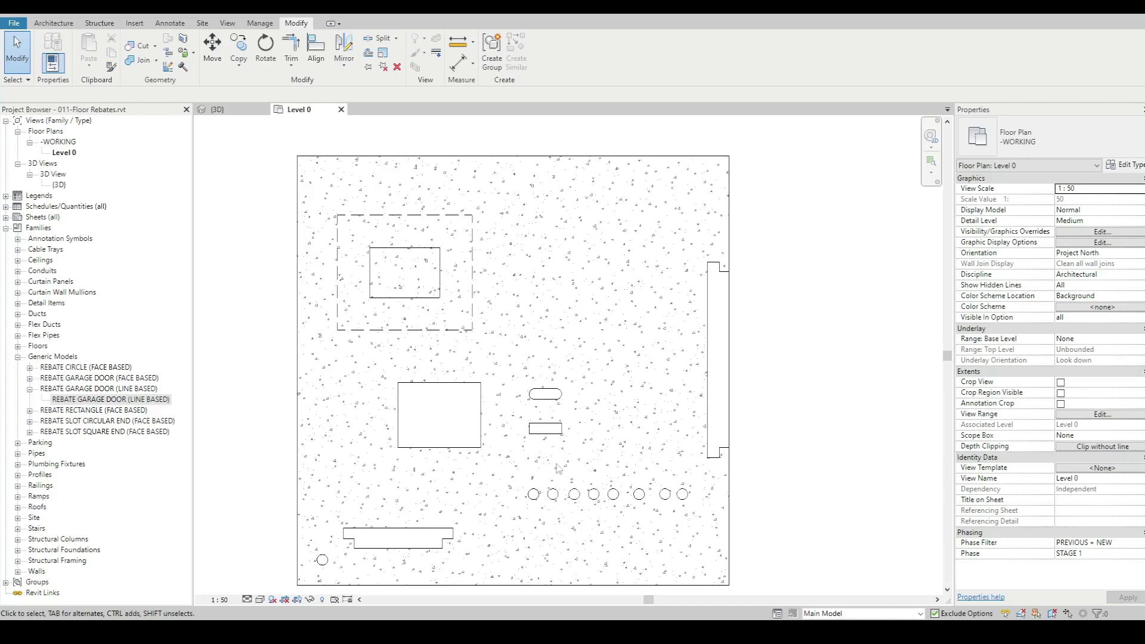
# Step: Place four REBATE CIRCLE (FACE BASED) 100 rebates on the slab face in a diamond above the slots
pyautogui.doubleClick(109, 367)
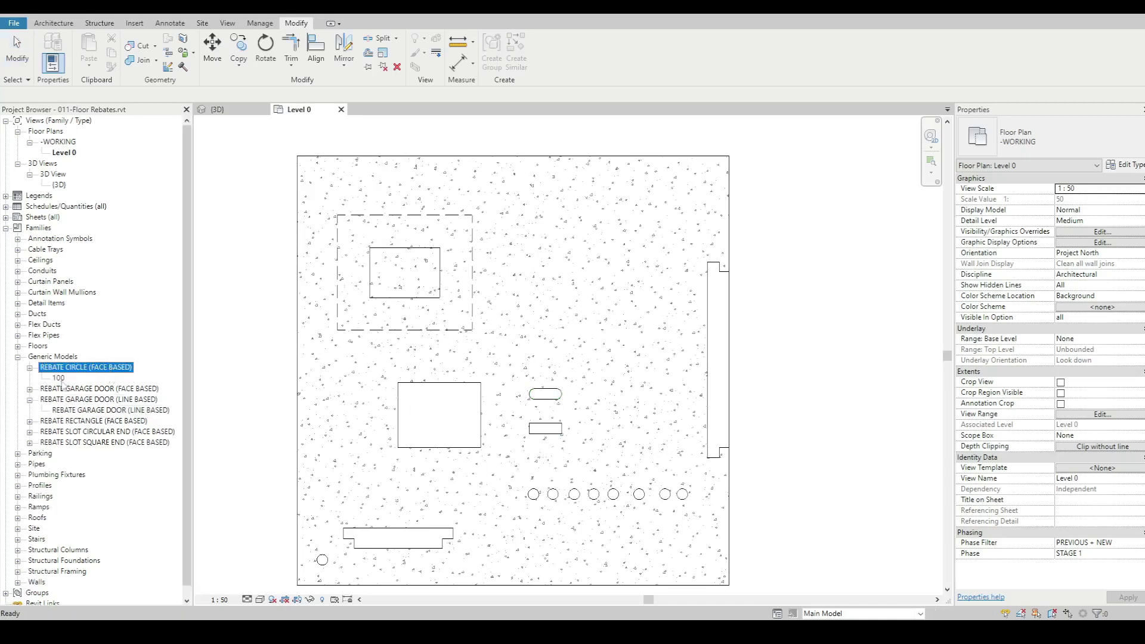
pyautogui.doubleClick(60, 378)
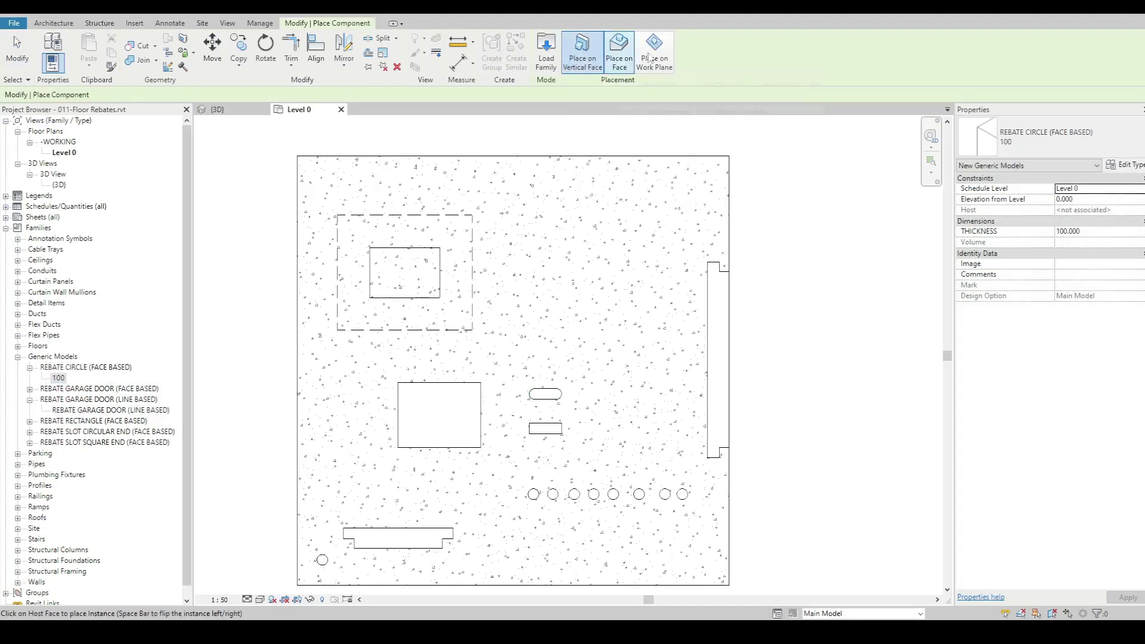
pyautogui.click(619, 55)
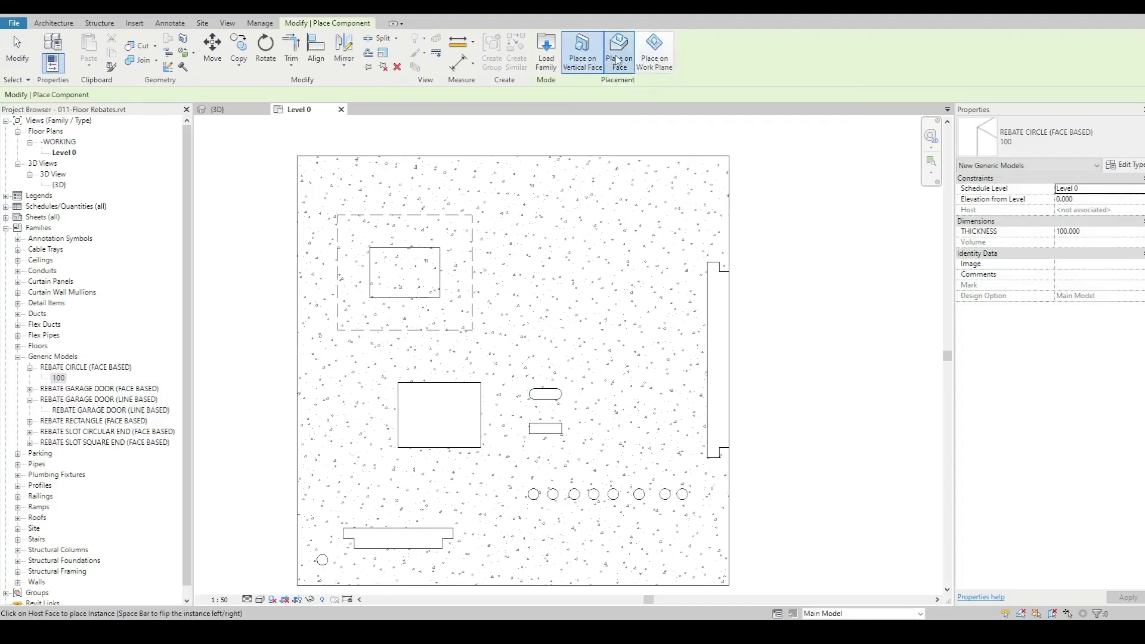
pyautogui.click(574, 344)
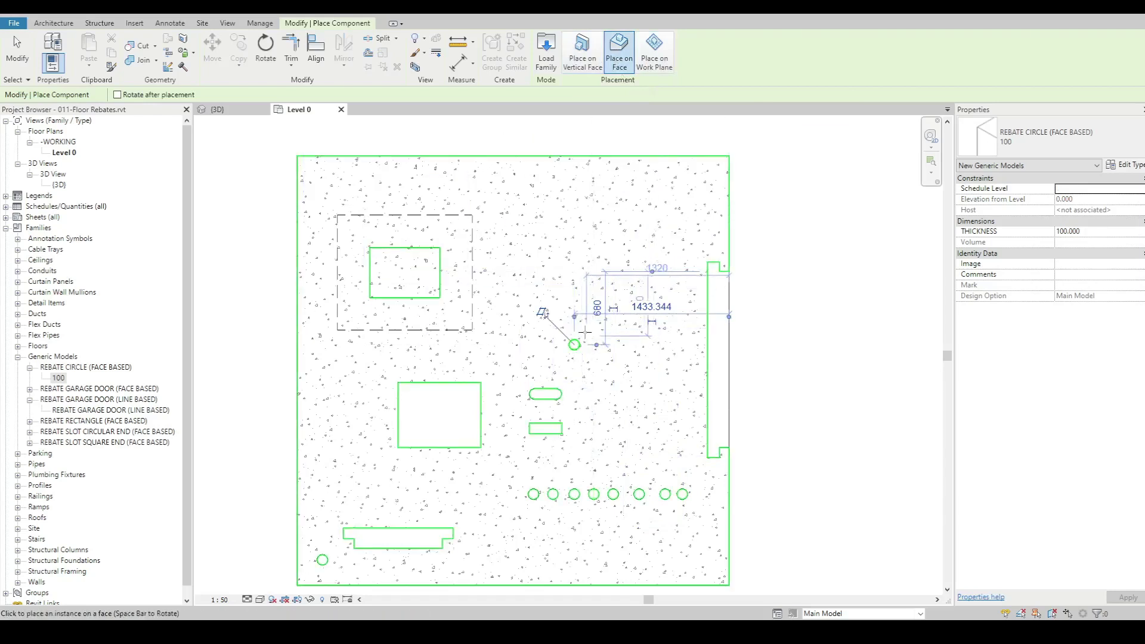
pyautogui.click(562, 323)
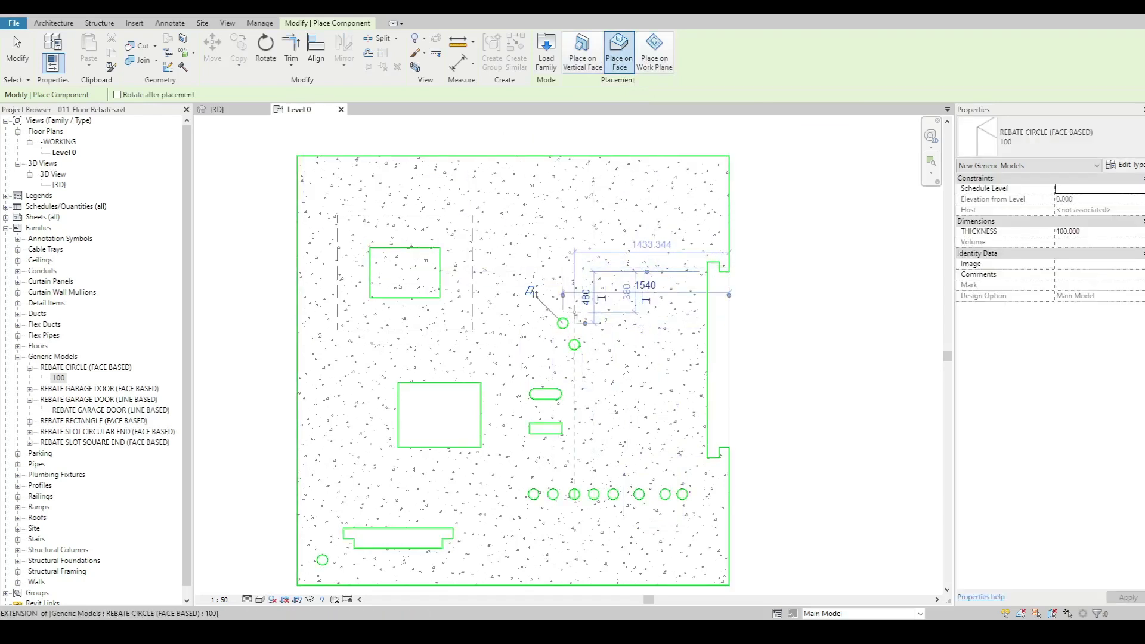
pyautogui.click(573, 311)
pyautogui.click(593, 327)
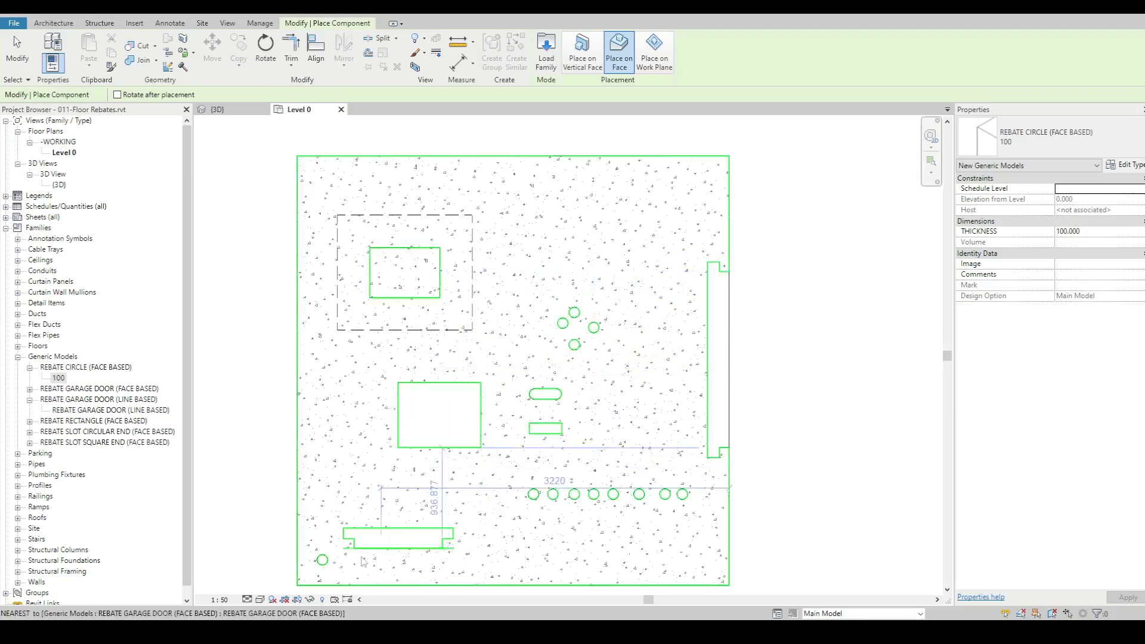
pyautogui.press('Escape')
pyautogui.press('Escape')
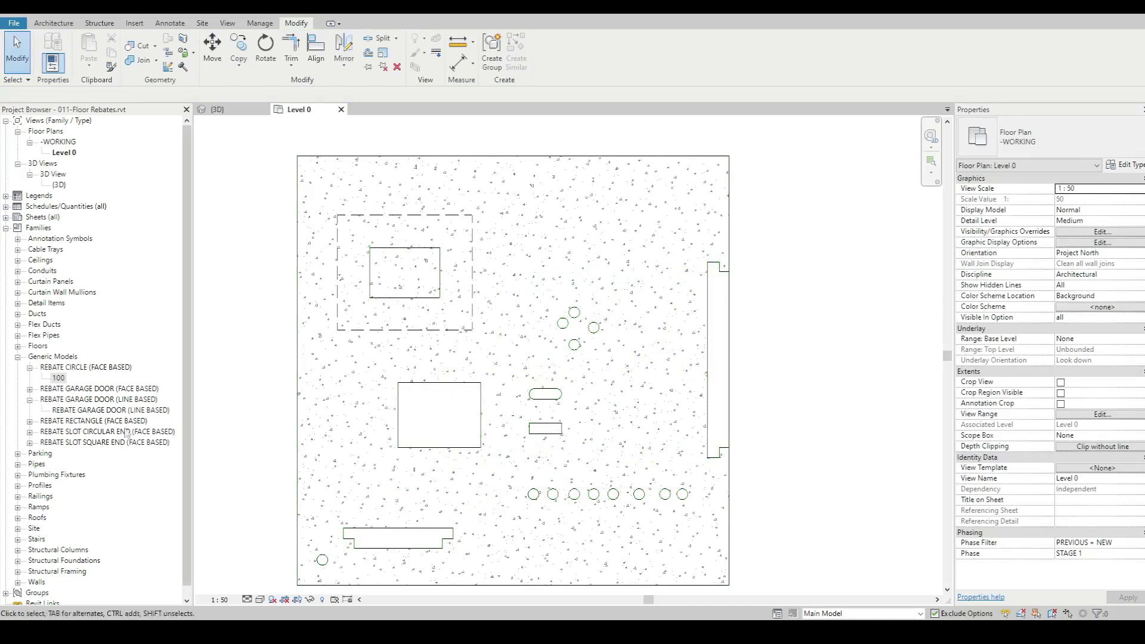
# Step: Place a REBATE GARAGE DOOR (FACE BASED) on the slab face near its top edge
pyautogui.doubleClick(100, 388)
pyautogui.moveTo(112, 399); pyautogui.dragTo(550, 241)
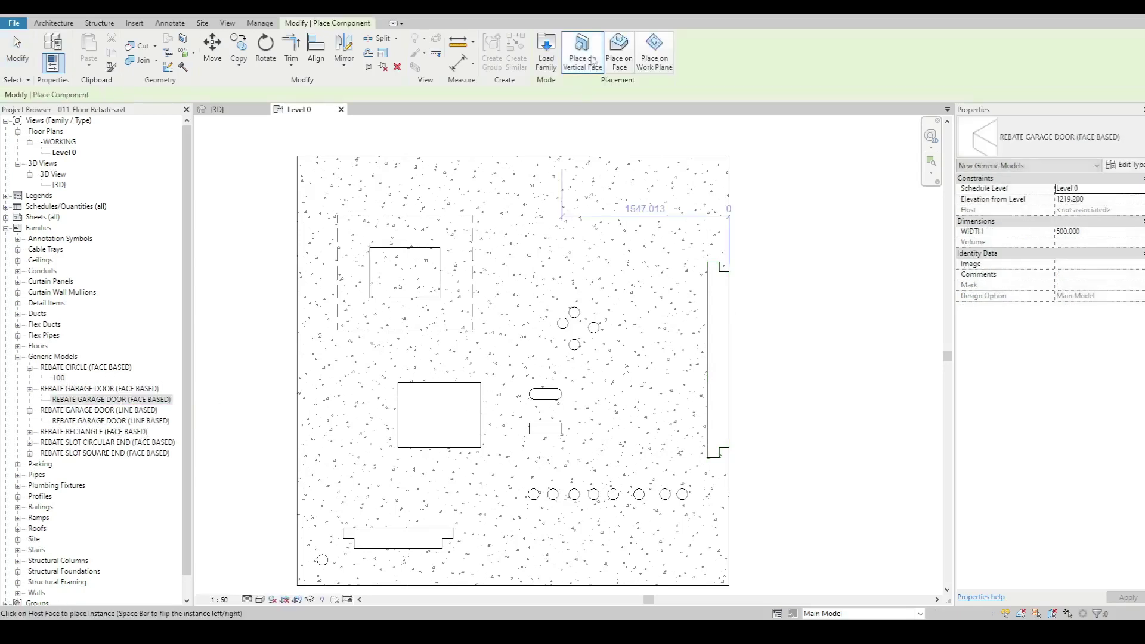
pyautogui.click(619, 51)
pyautogui.click(583, 215)
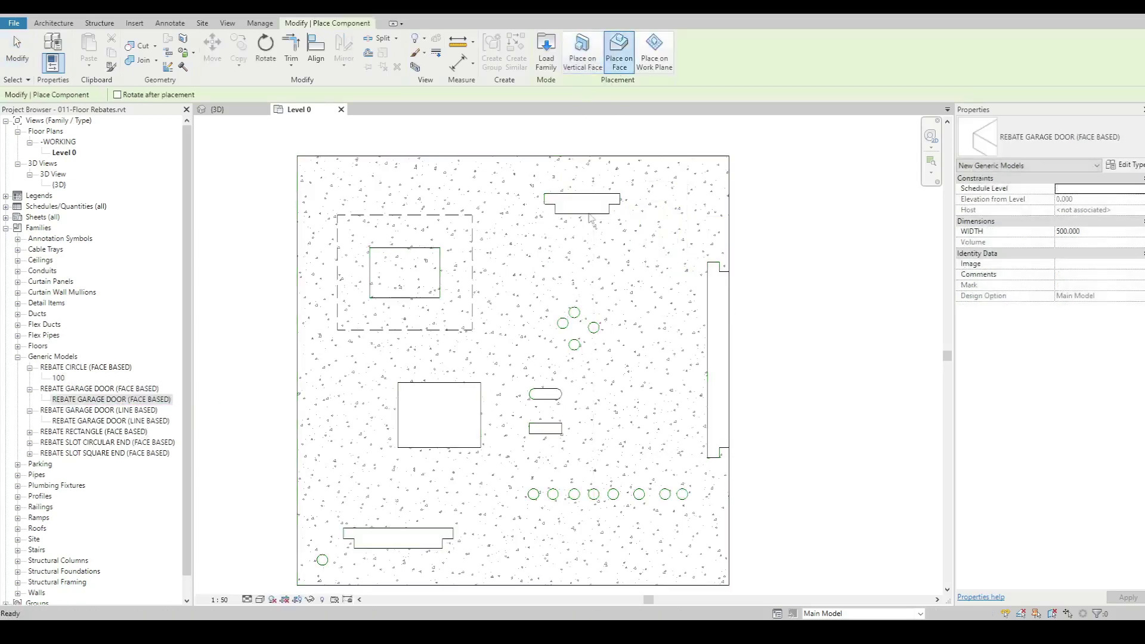
pyautogui.press('Escape')
# Step: Widen the face-based garage door rebate from 500 to 945.530 and review its type parameters
pyautogui.click(615, 215)
pyautogui.moveTo(609, 213); pyautogui.dragTo(657, 213)
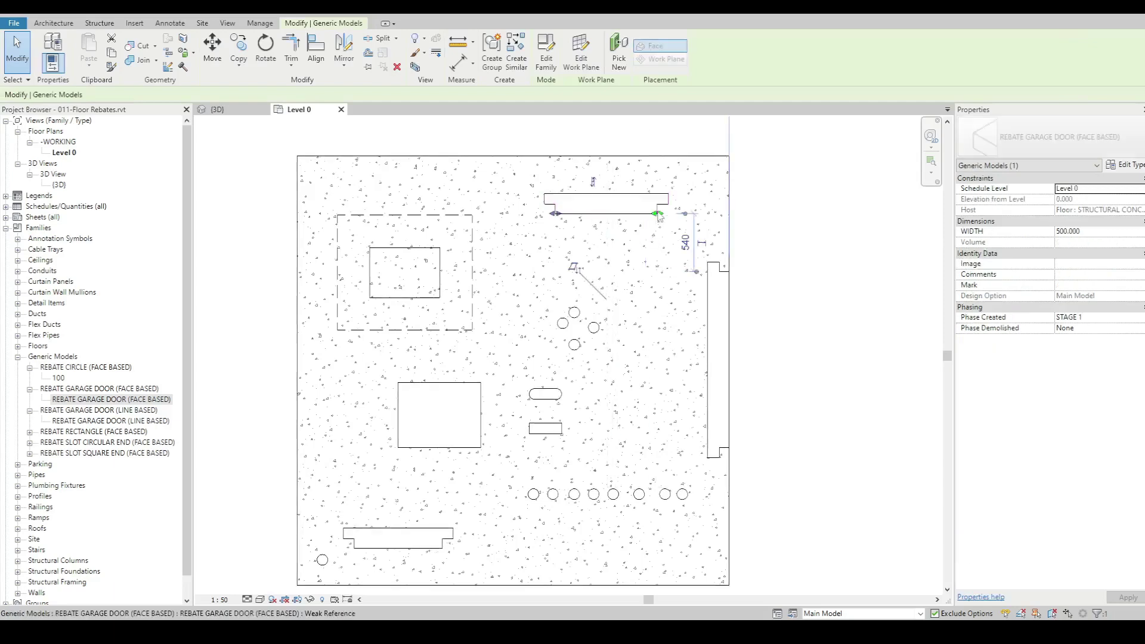
pyautogui.click(1123, 165)
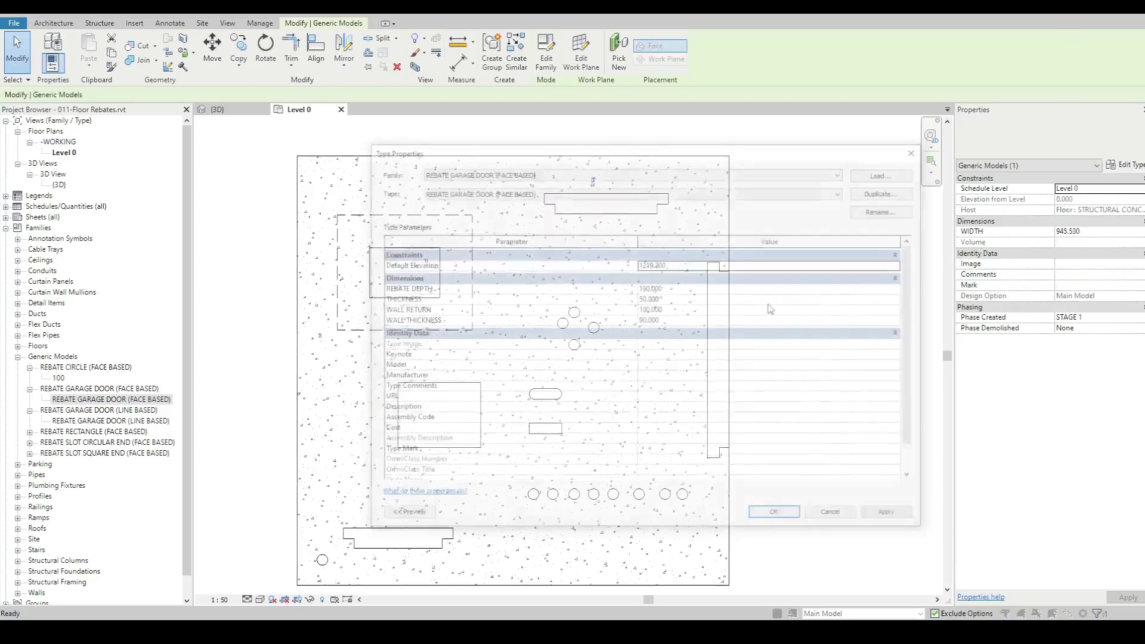
pyautogui.press('Escape')
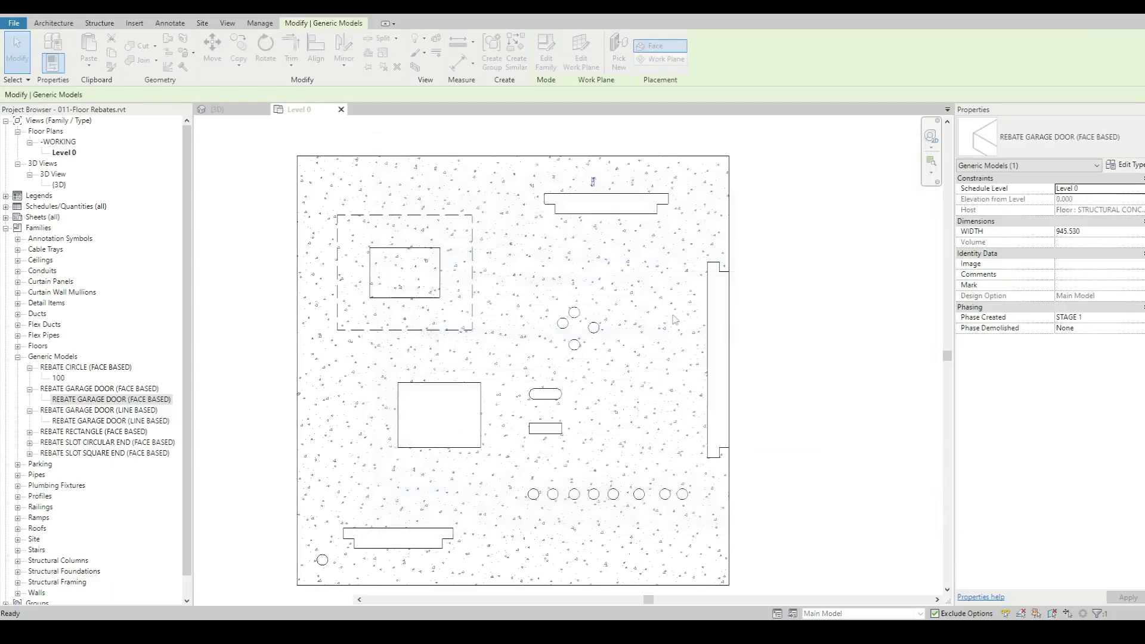
pyautogui.click(781, 280)
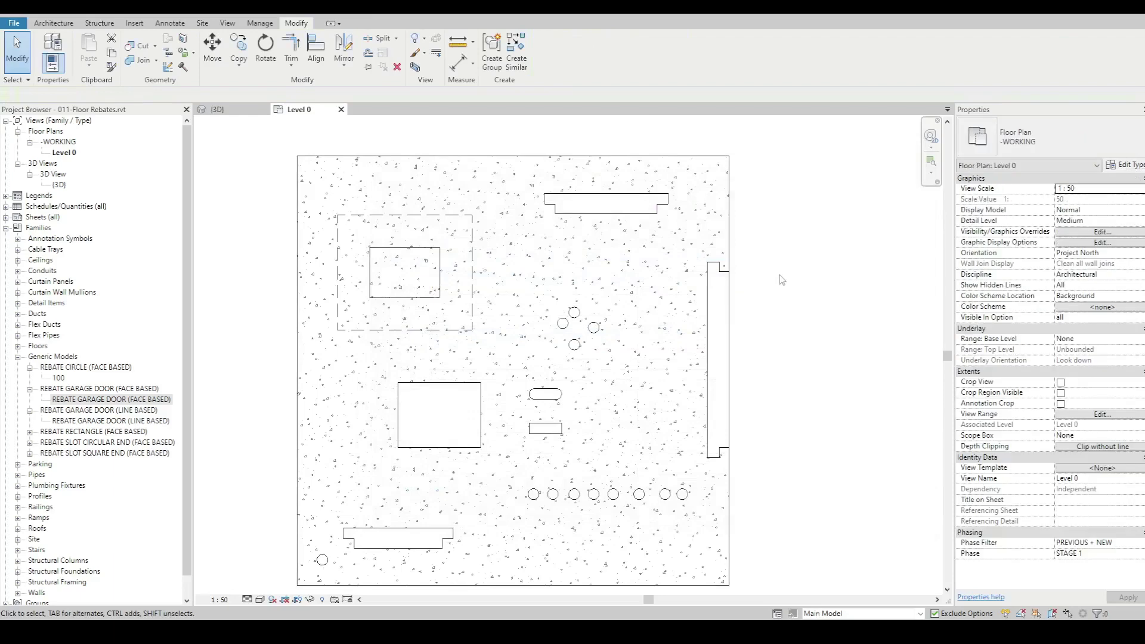
# Step: Inspect the new garage door rebate in 3D, then return to the Level 0 floor plan
pyautogui.click(197, 14)
pyautogui.scroll(3, 605, 547)
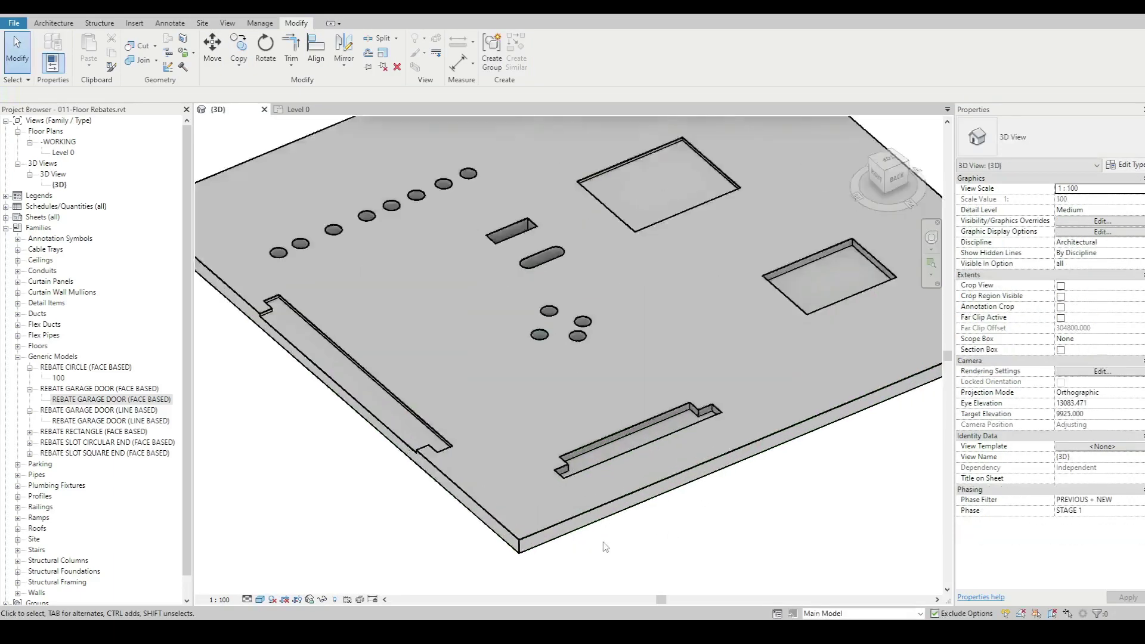
pyautogui.scroll(3, 605, 546)
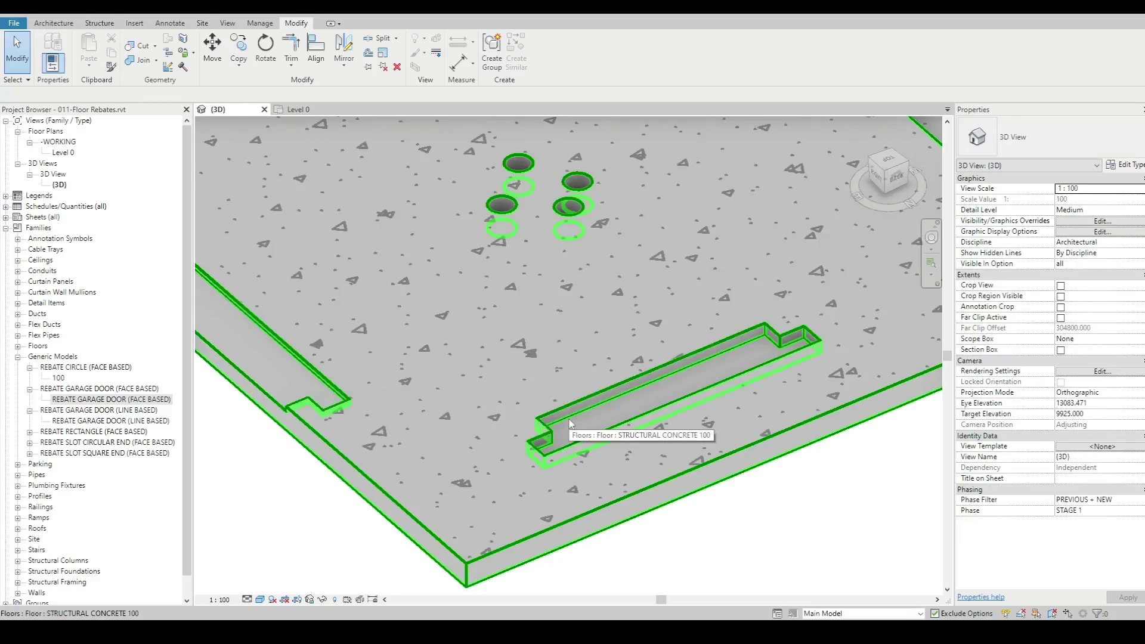
pyautogui.click(569, 421)
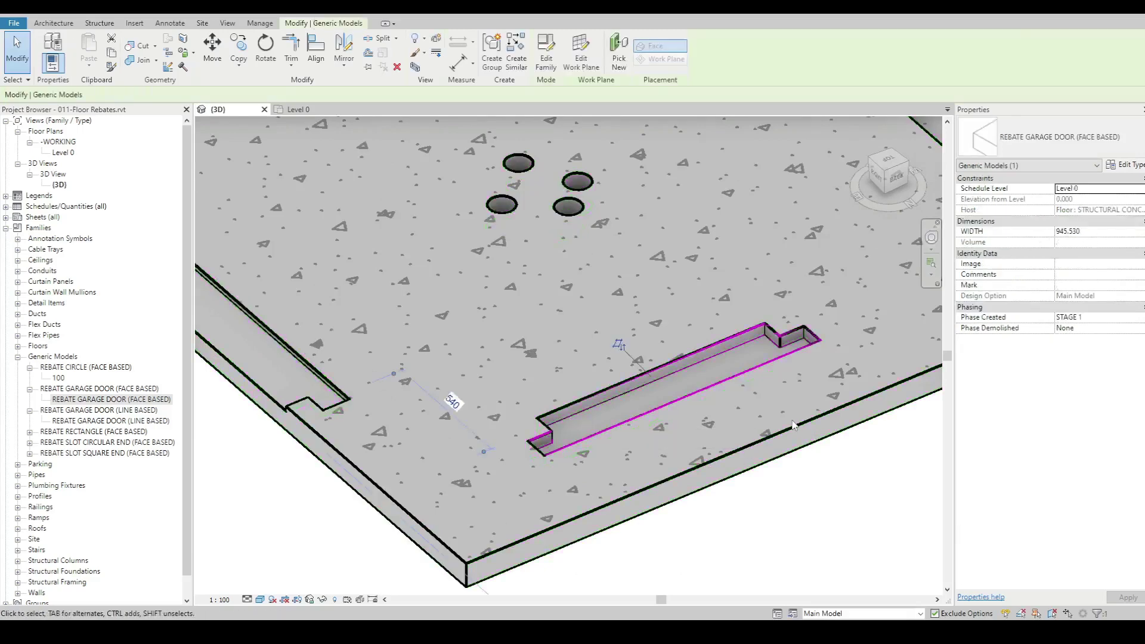
pyautogui.scroll(-3, 617, 474)
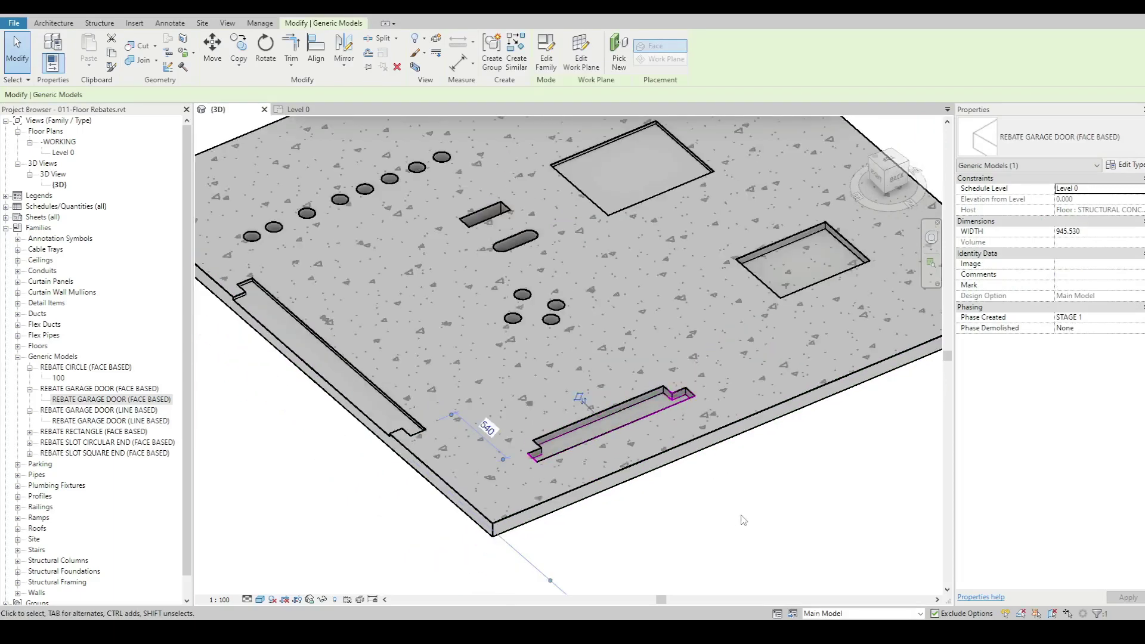
pyautogui.click(744, 520)
pyautogui.scroll(-4, 746, 483)
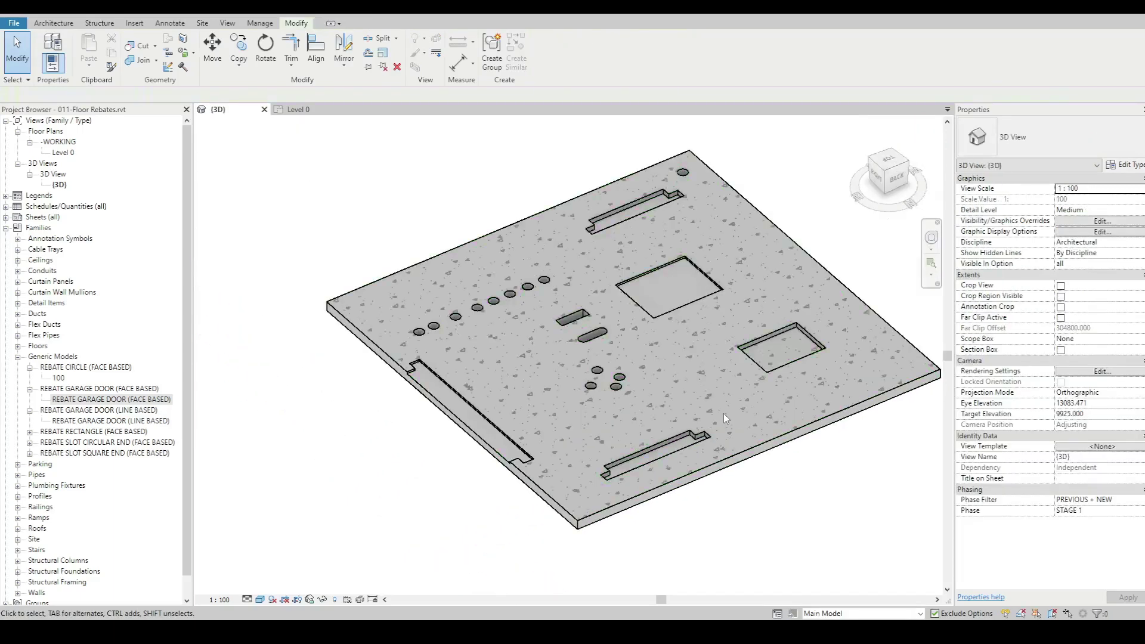
pyautogui.doubleClick(64, 152)
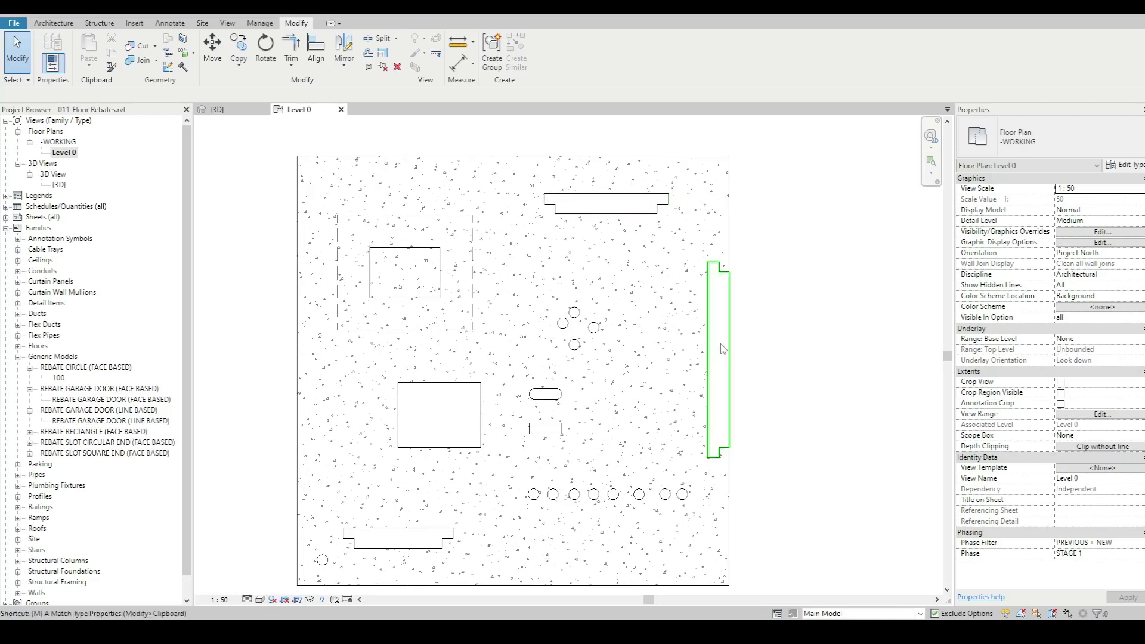
# Step: Tag the right-edge garage door rebate with an RGD1 tag set to its right
pyautogui.press('m')
pyautogui.press('t')
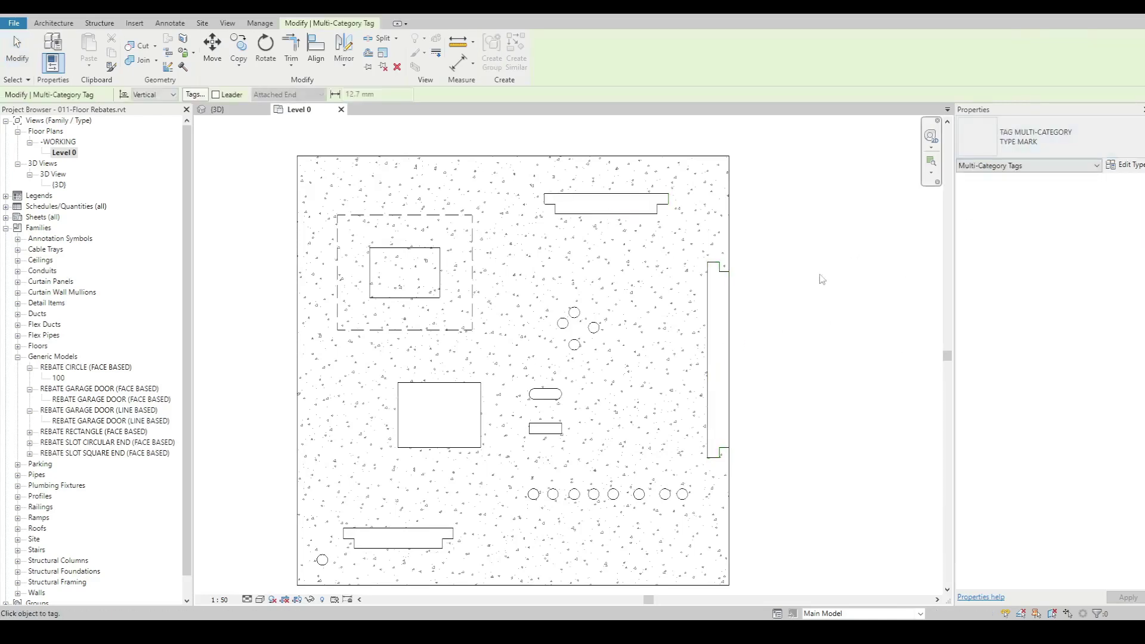
pyautogui.click(738, 359)
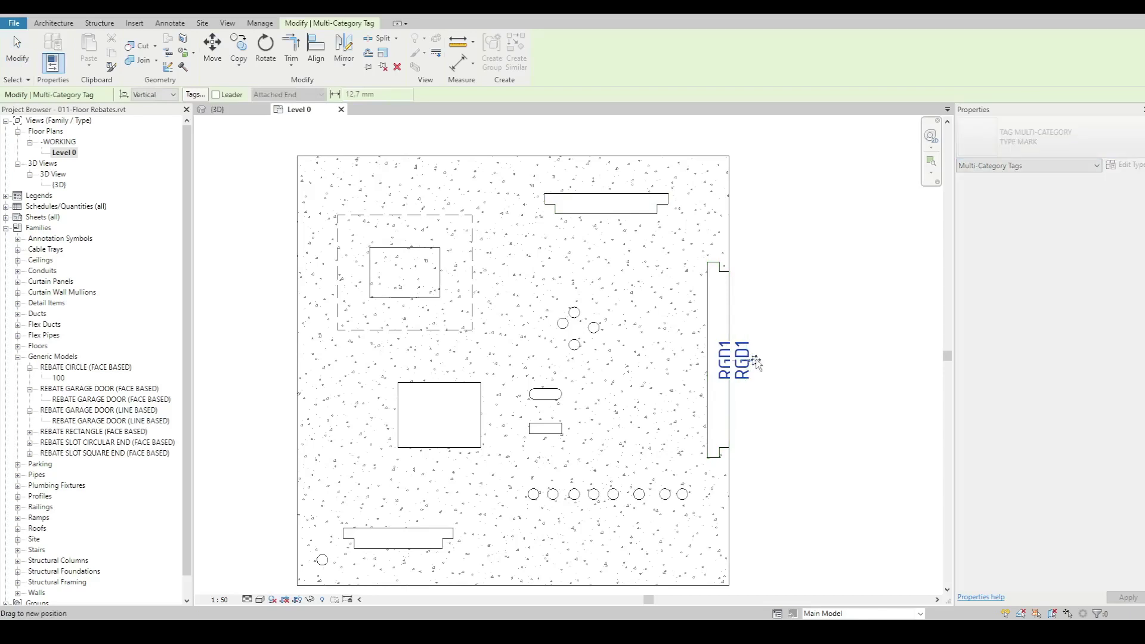
pyautogui.moveTo(739, 359); pyautogui.dragTo(758, 354)
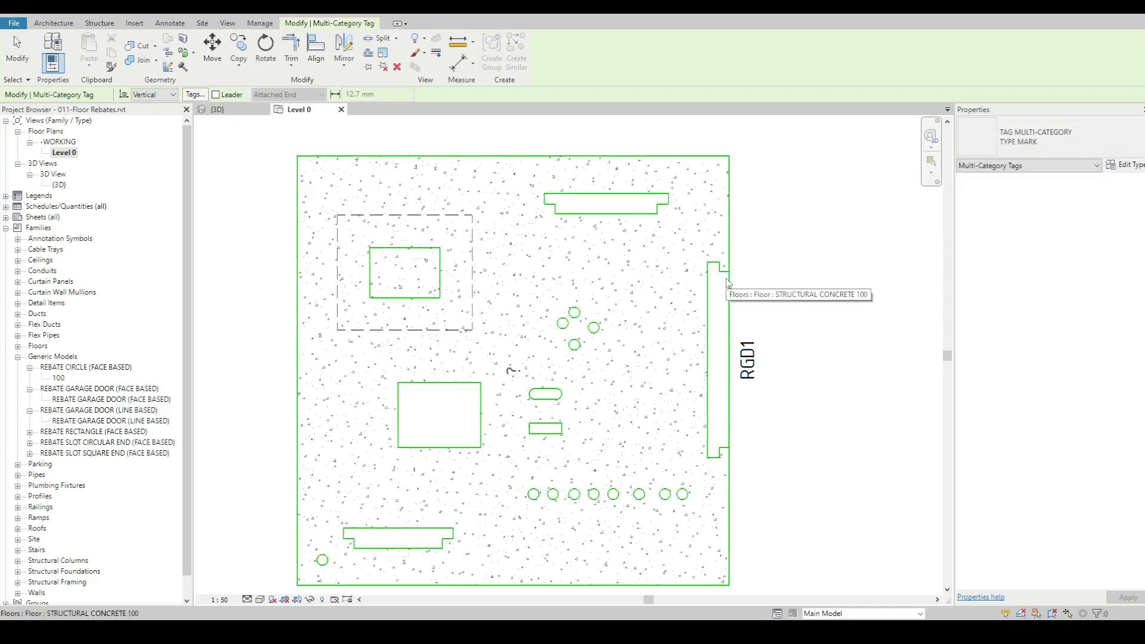
# Step: Add an aligned dimension along the garage door rebate's length, placed right of it
pyautogui.press('d')
pyautogui.press('i')
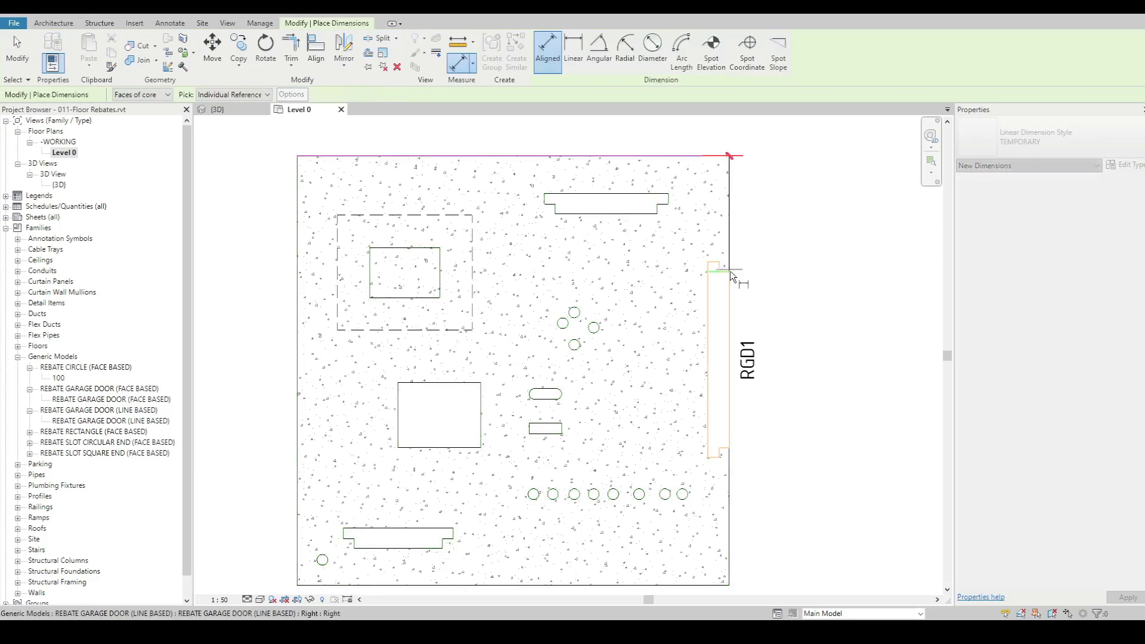
pyautogui.click(730, 271)
pyautogui.click(731, 447)
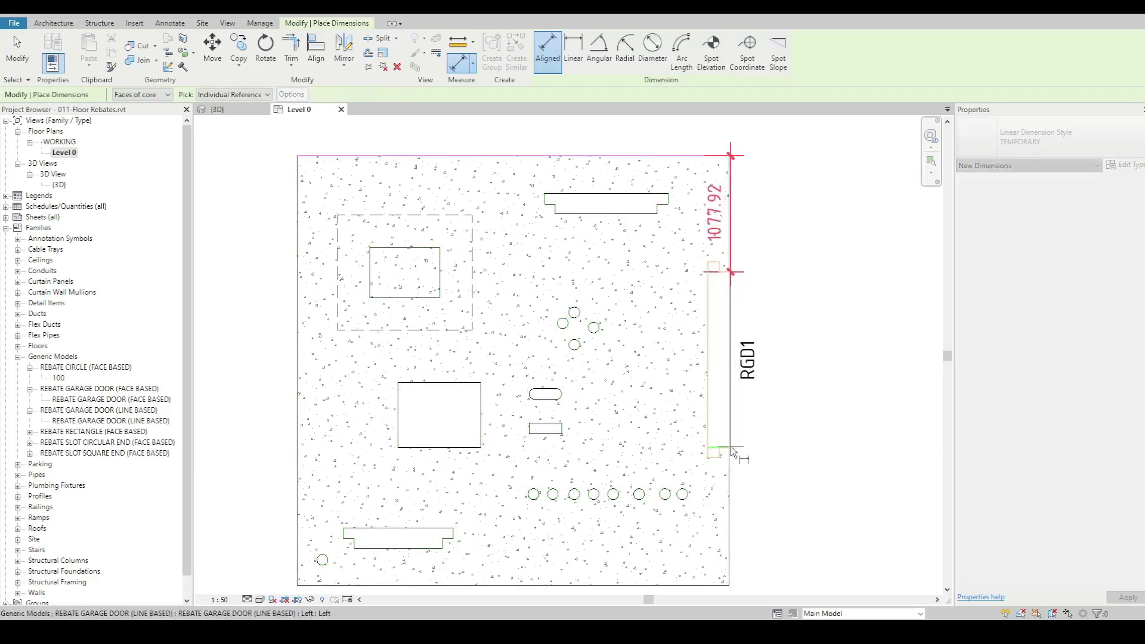
pyautogui.click(810, 471)
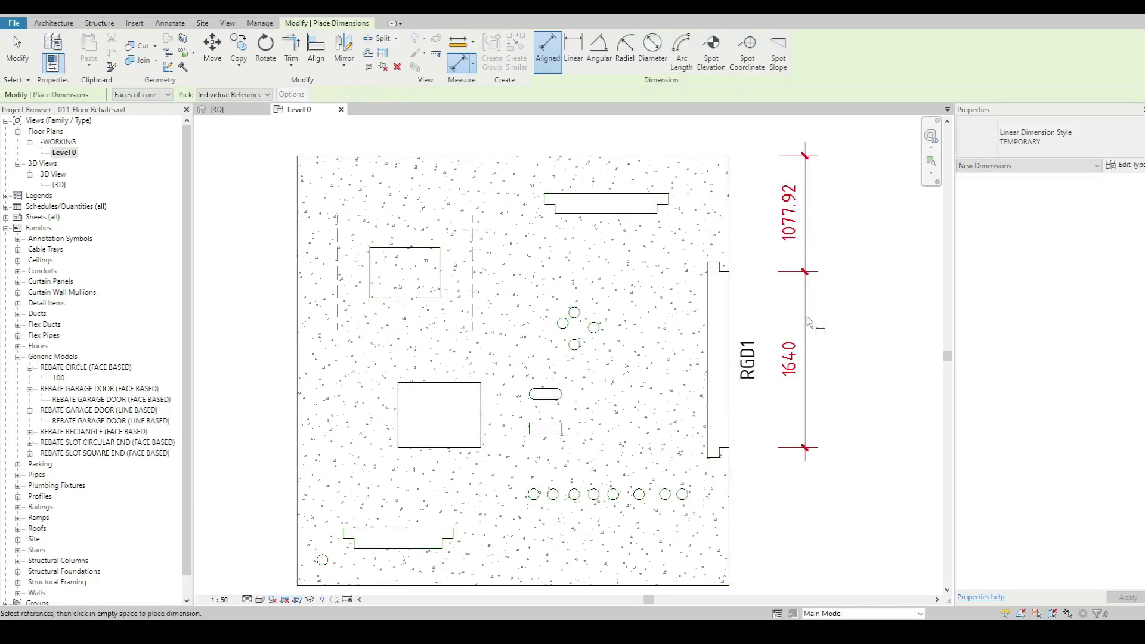
pyautogui.press('Escape')
pyautogui.press('Escape')
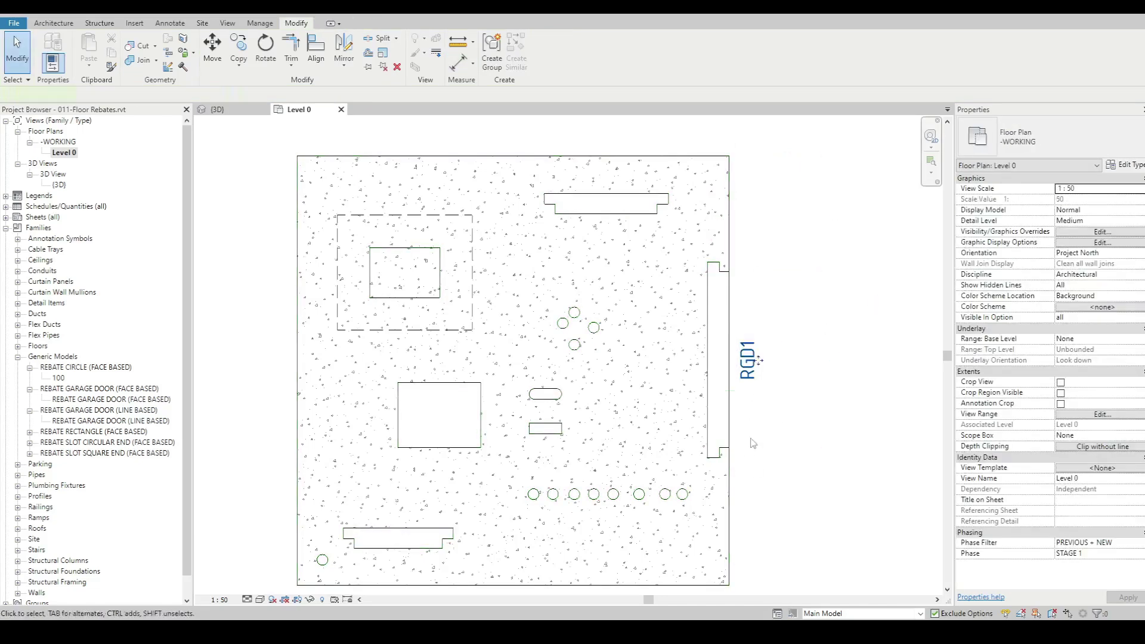
# Step: Tag three row circles with horizontal R9 tags, the first and third above, the second below
pyautogui.press('t')
pyautogui.press('g')
pyautogui.scroll(3, 676, 534)
pyautogui.press('space')
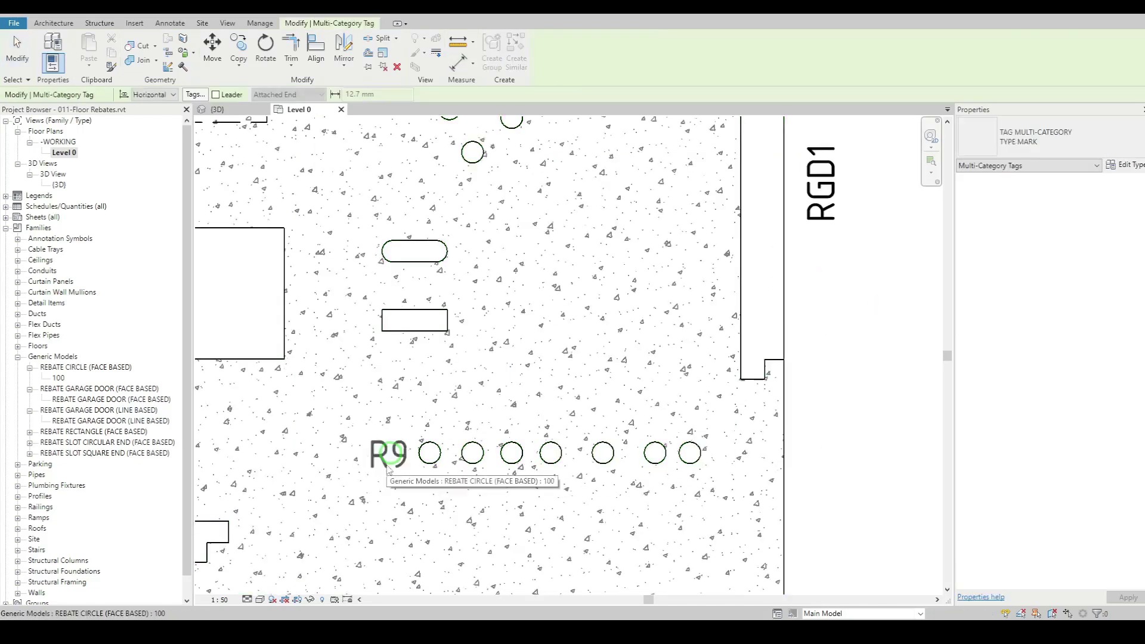
pyautogui.click(387, 468)
pyautogui.moveTo(387, 465); pyautogui.dragTo(387, 420)
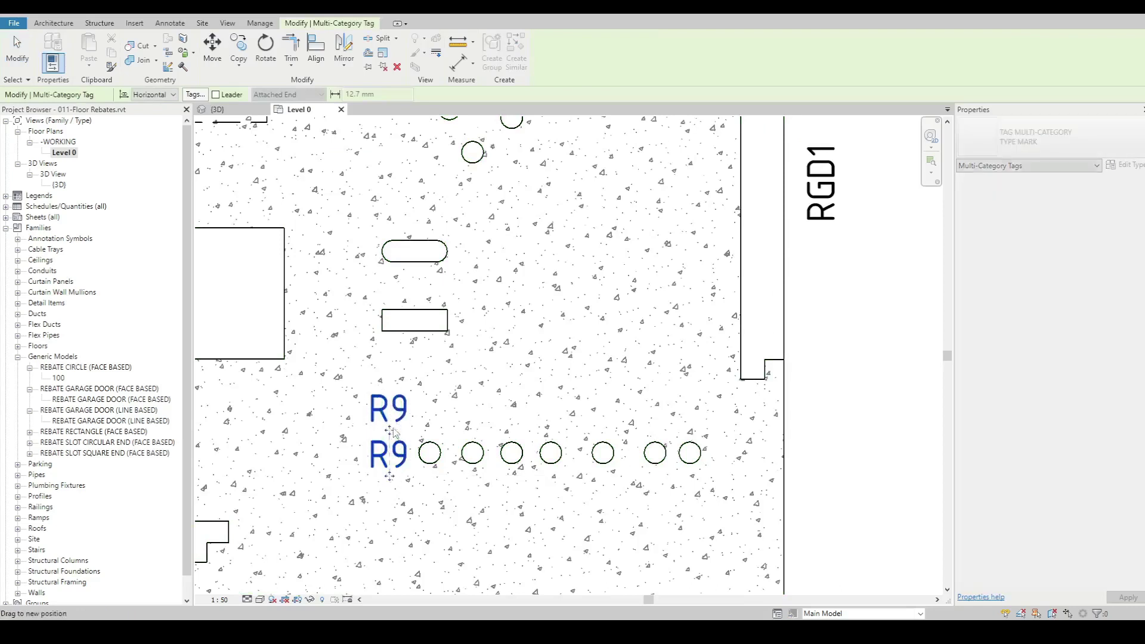
pyautogui.click(472, 464)
pyautogui.moveTo(471, 475); pyautogui.dragTo(468, 425)
pyautogui.click(429, 463)
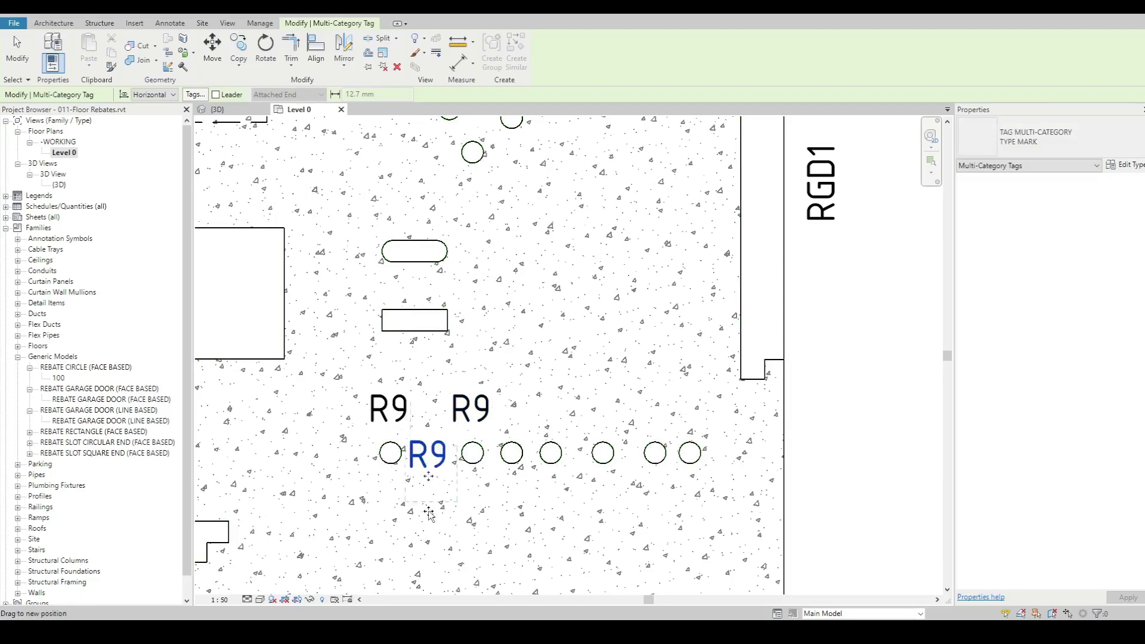
pyautogui.moveTo(428, 475); pyautogui.dragTo(428, 527)
pyautogui.press('Escape')
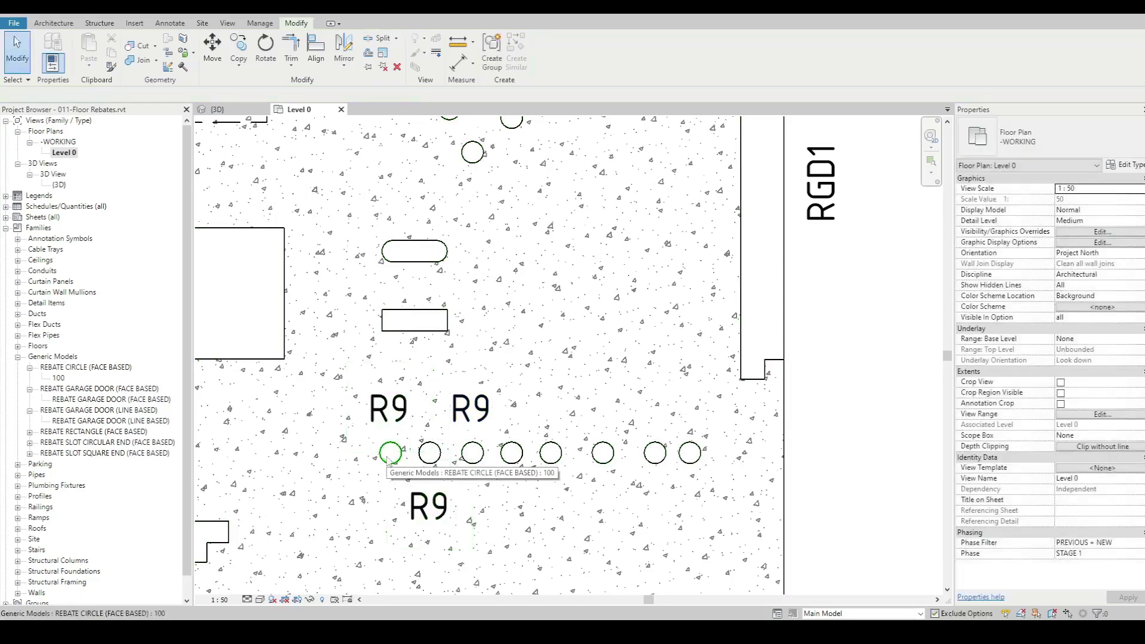
pyautogui.moveTo(388, 459); pyautogui.dragTo(447, 447, button='middle')
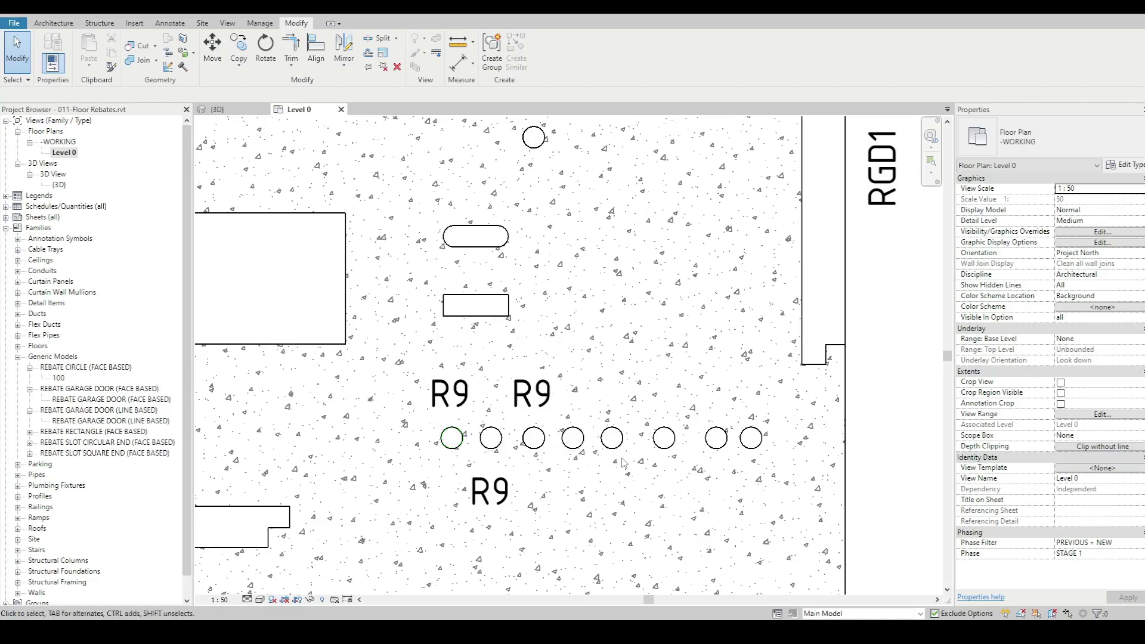
# Step: Add a Ø 100 diameter dimension above the rightmost circular rebate, then return to 3D
pyautogui.press('d')
pyautogui.press('a')
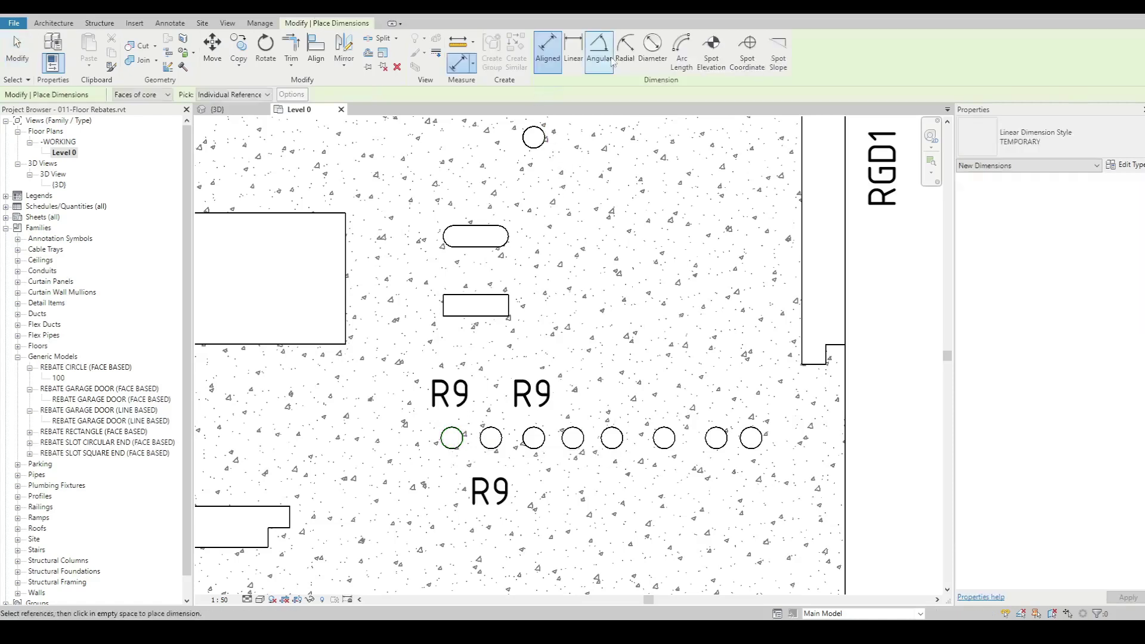
pyautogui.click(652, 50)
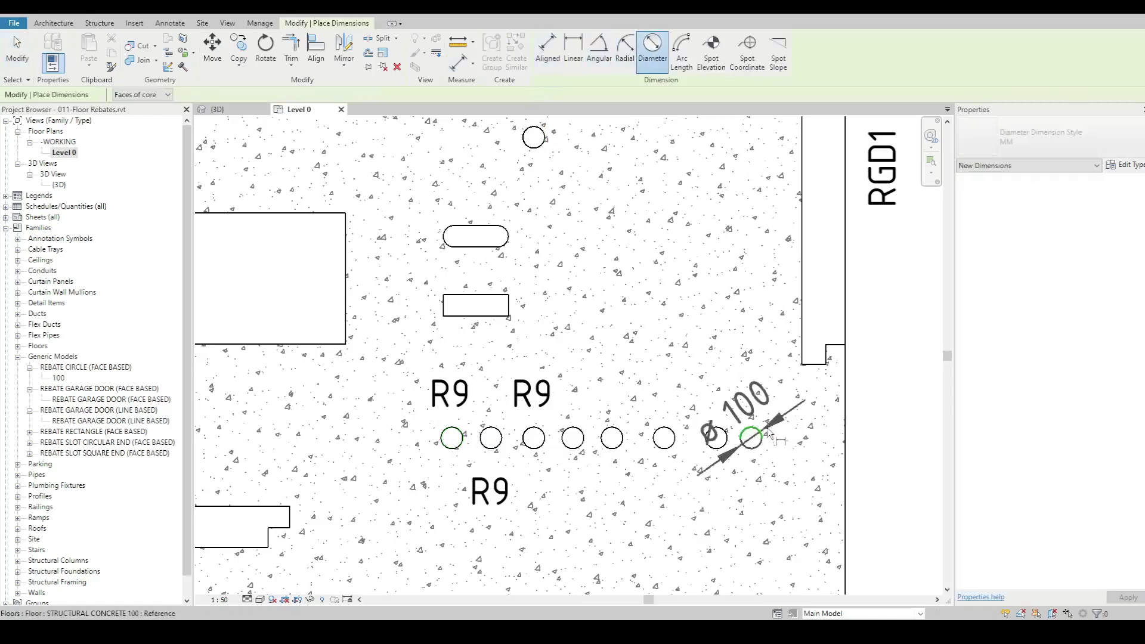
pyautogui.click(753, 437)
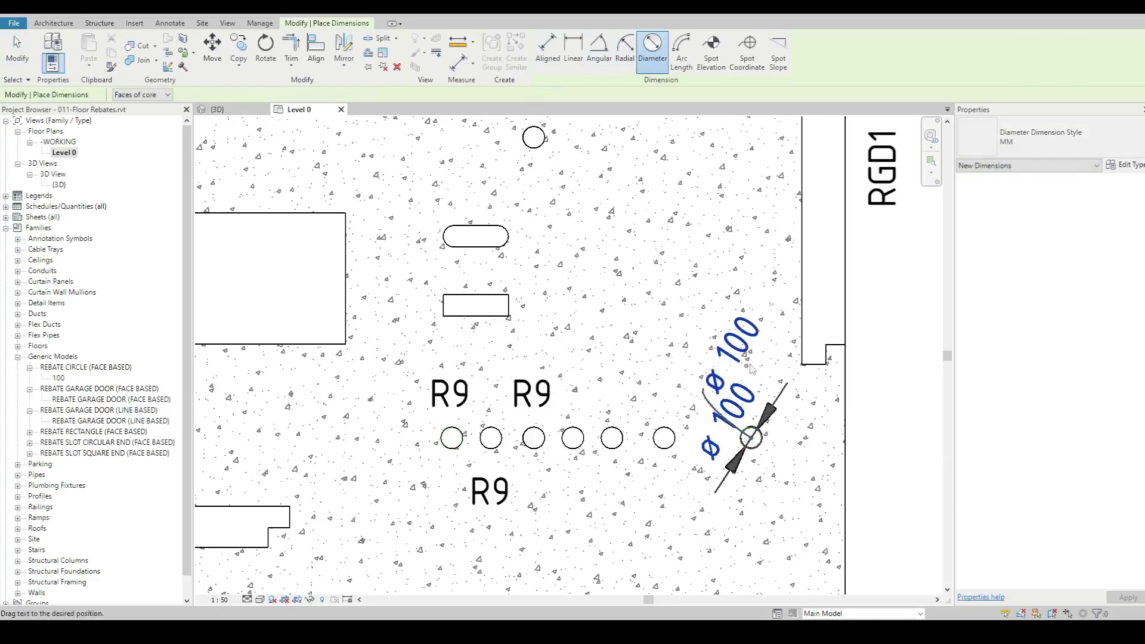
pyautogui.click(739, 369)
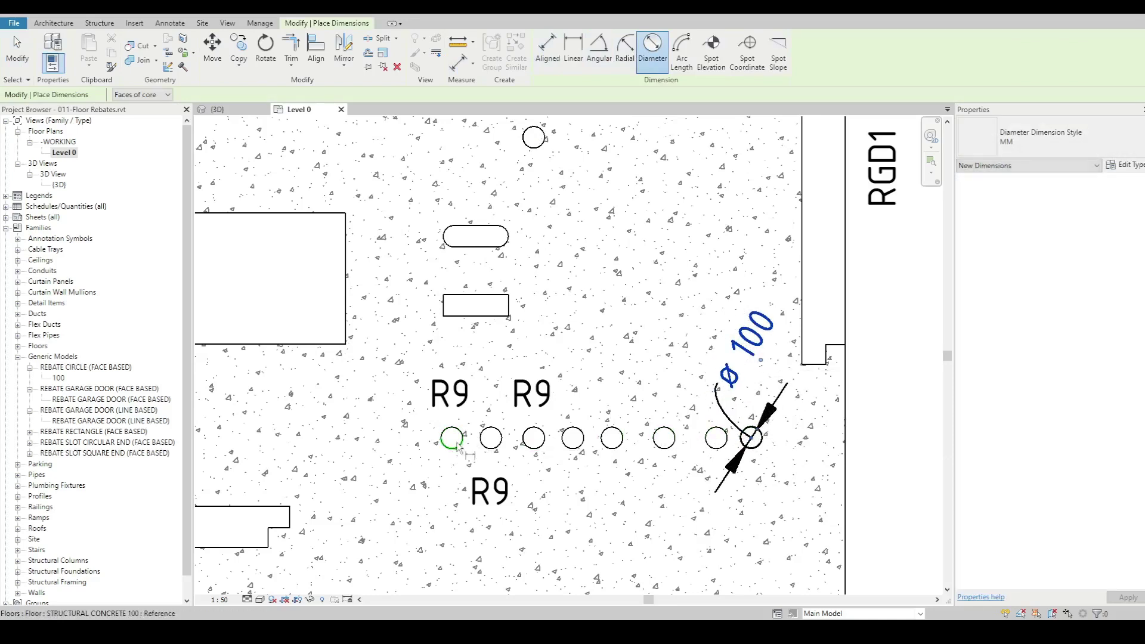
pyautogui.press('Escape')
pyautogui.press('Escape')
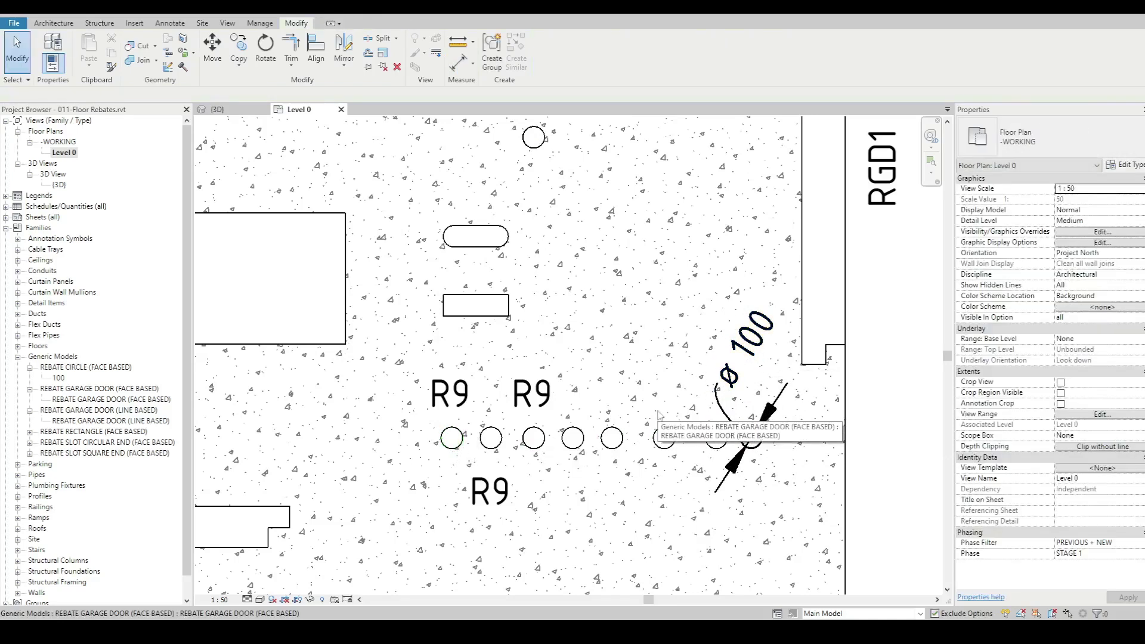
pyautogui.scroll(-3, 660, 416)
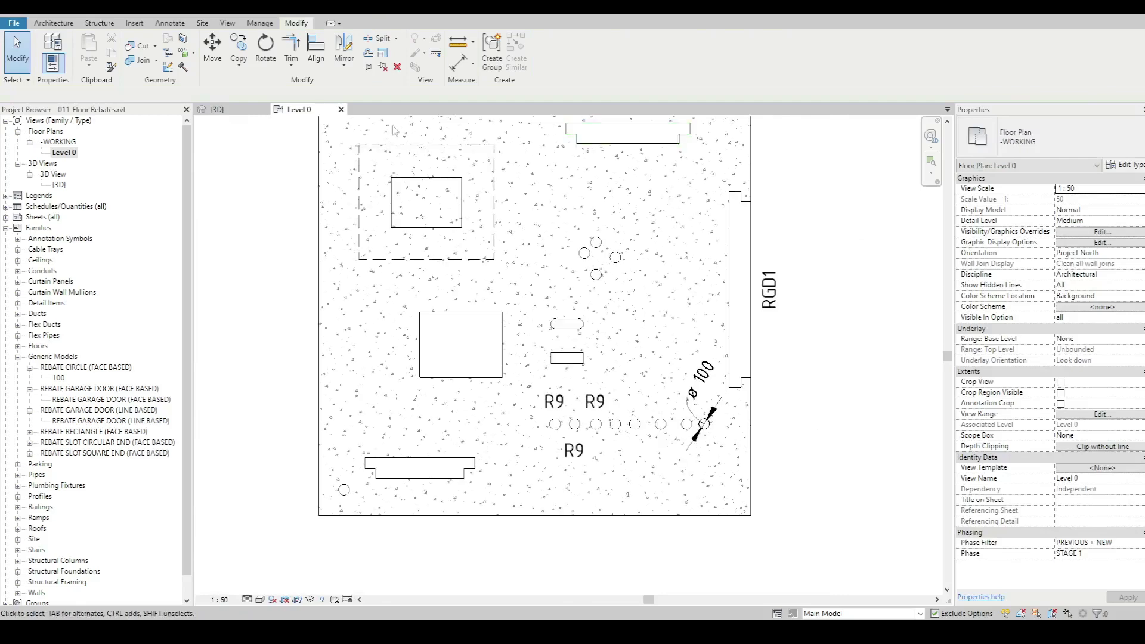
pyautogui.hotkey('ctrl', 'Tab')
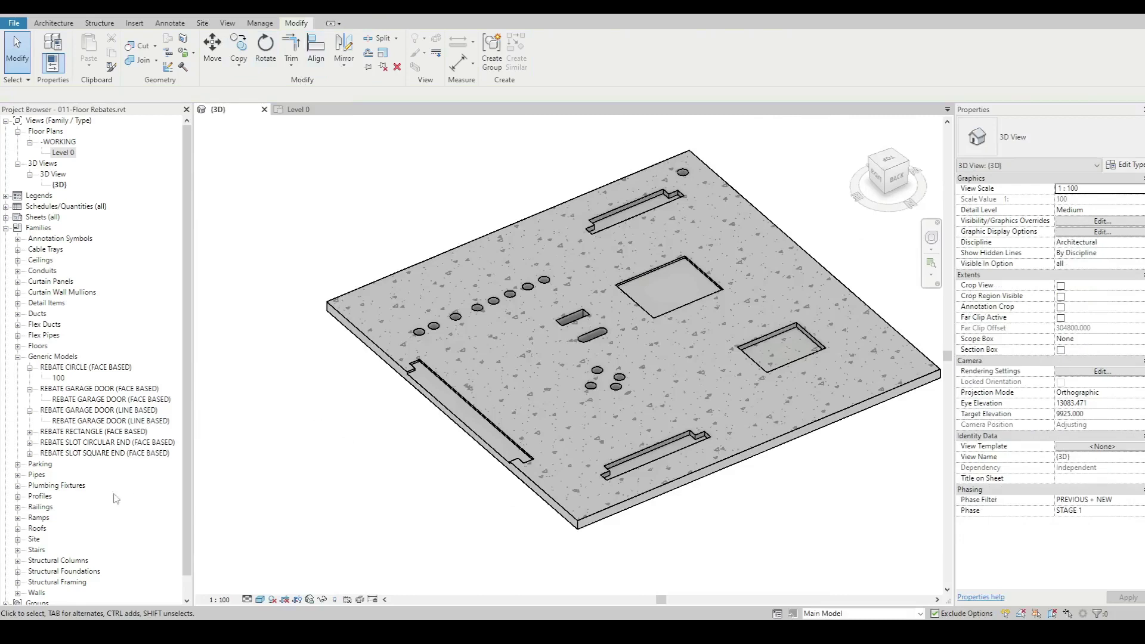
# Step: Collapse the garage-door and circle rebate family type lists and return to the 3D slab view
pyautogui.click(30, 410)
pyautogui.click(30, 389)
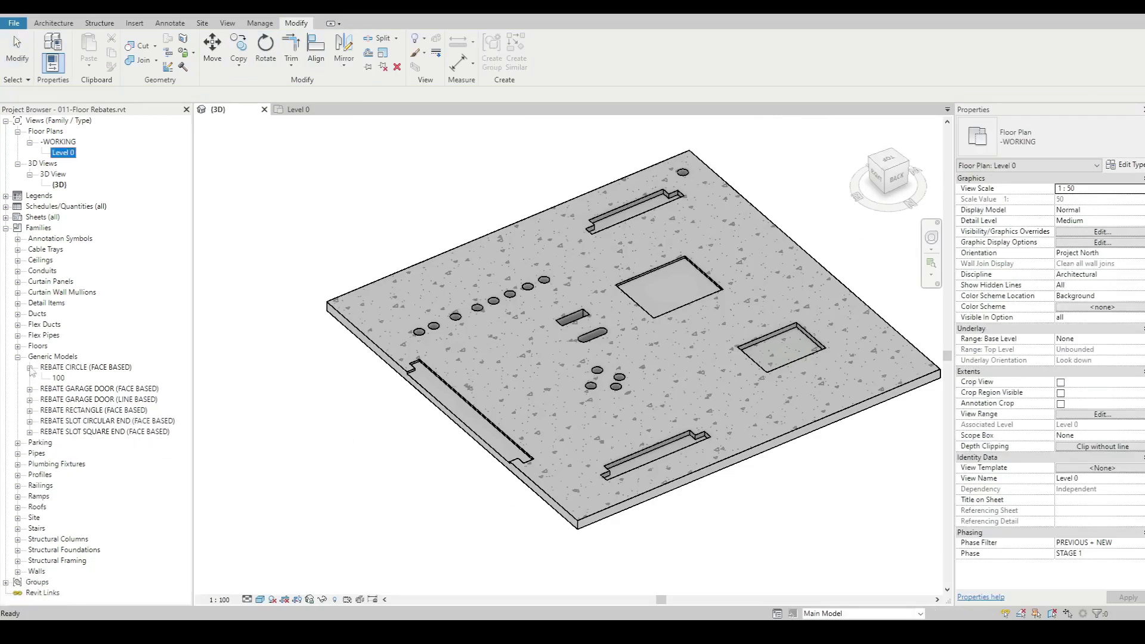
pyautogui.click(30, 367)
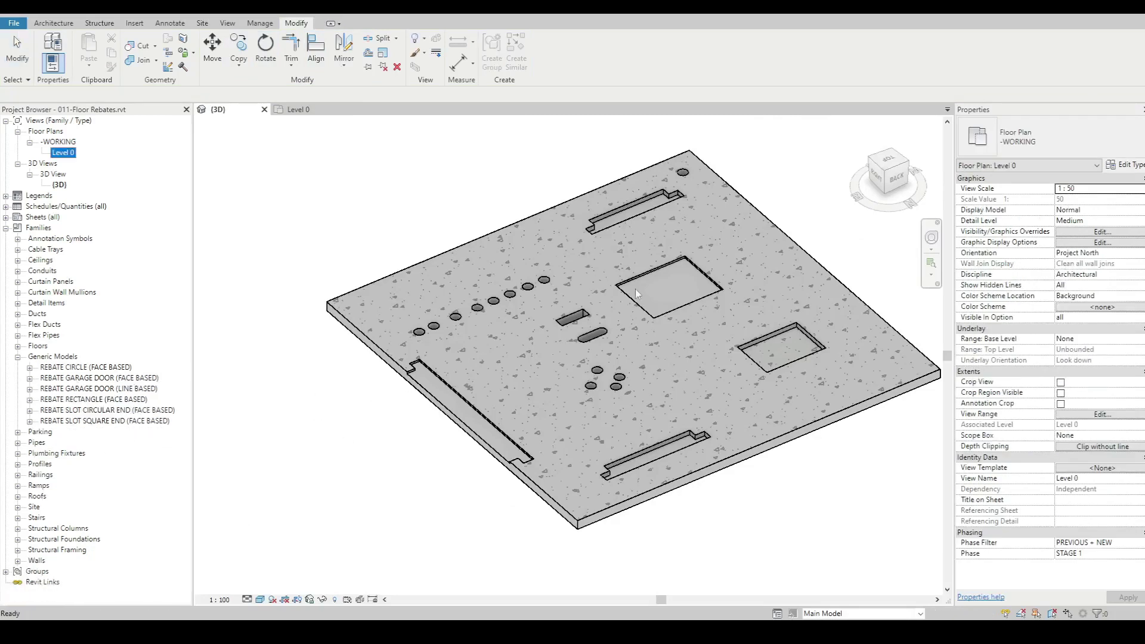
pyautogui.click(891, 170)
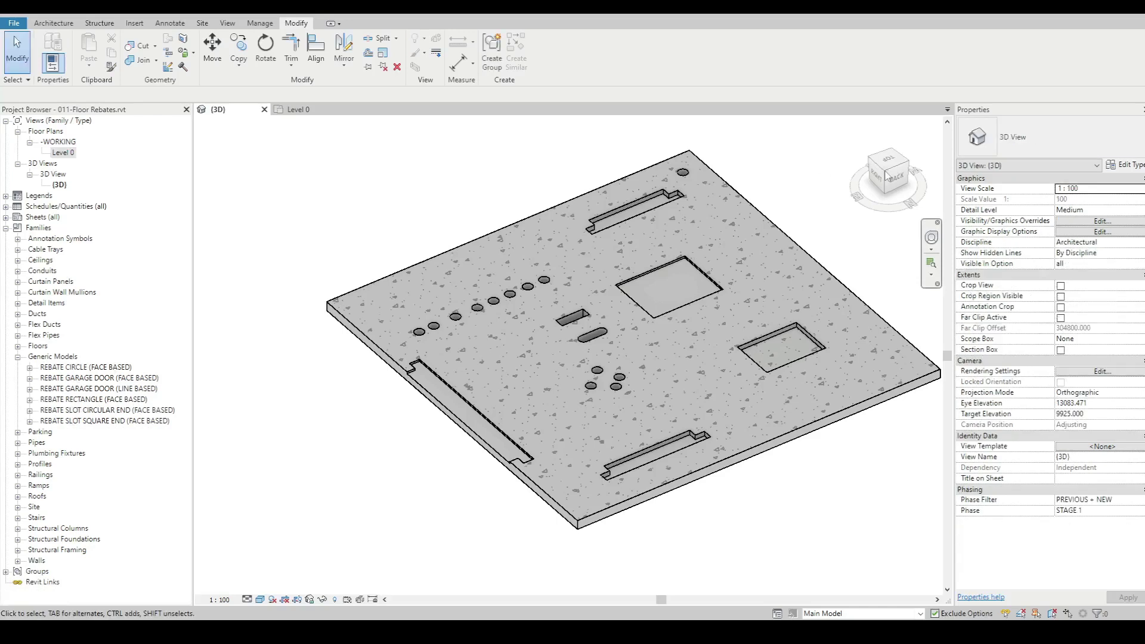